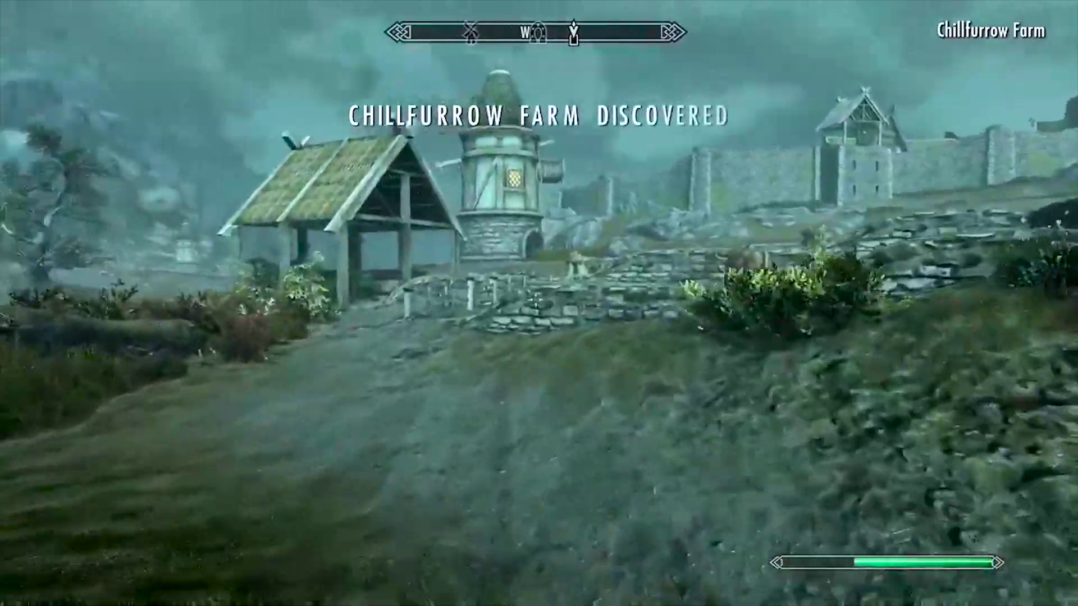
- Walk through Chillfurrow Farm past the gate shelter and stone tower, toward the distant farmhouse
key("w")
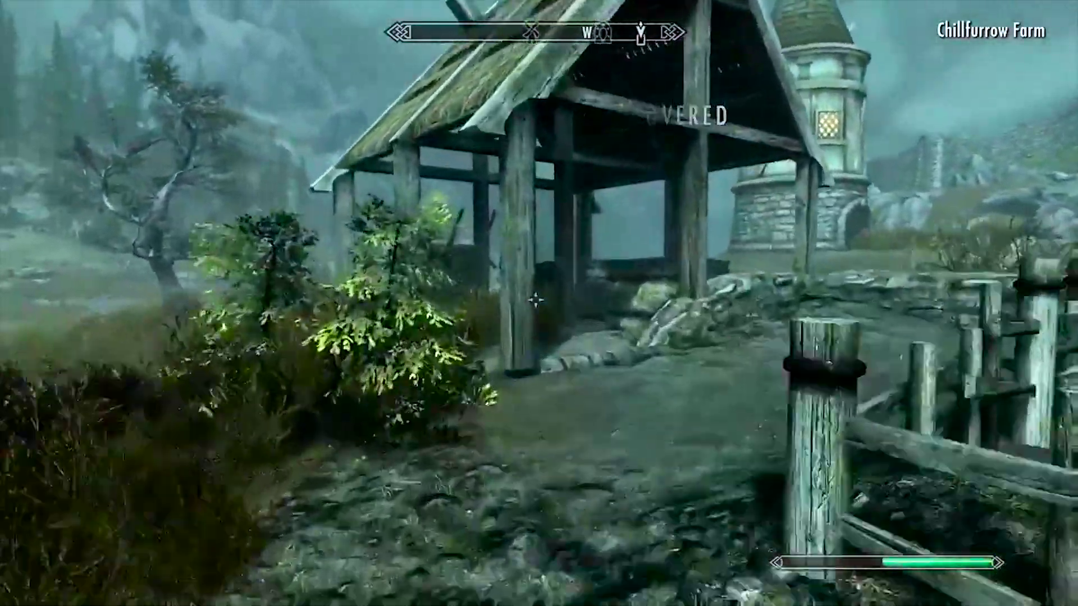
key("w")
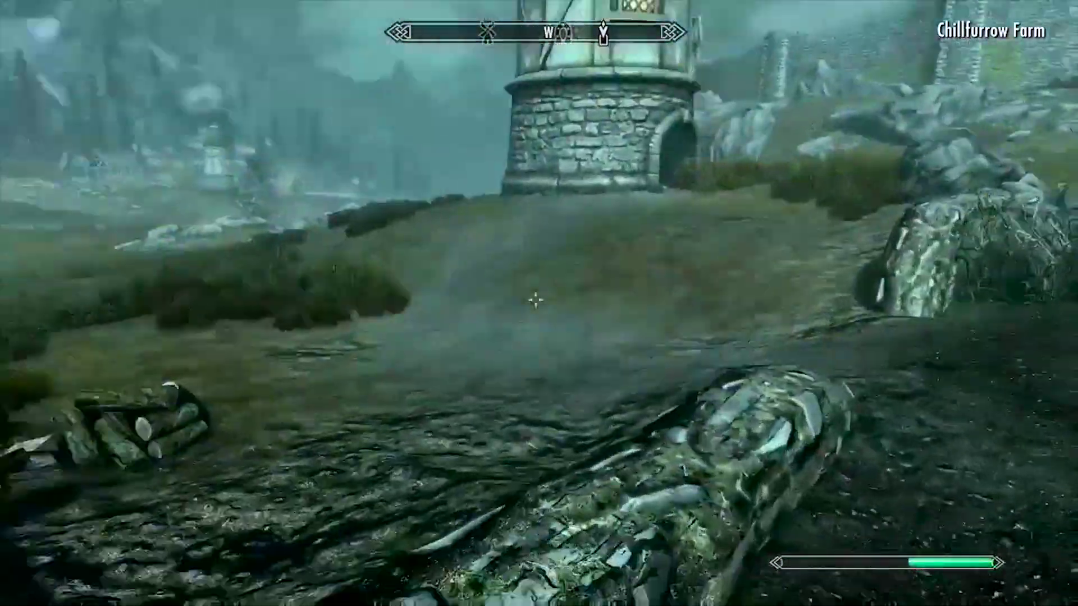
key("w")
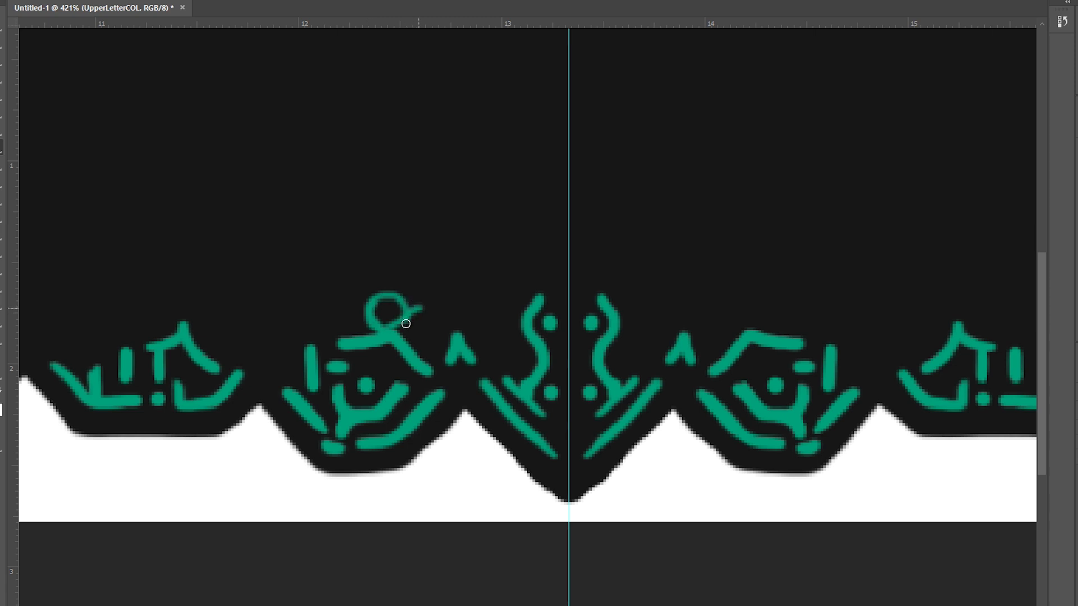
- Paint a curving stroke, an upper loop and a thin inner line onto the teal glyph on UpperLetterCOL
left_click_drag(405, 324, 437, 333)
mouse_move(403, 302)
left_mouse_down()
mouse_move(430, 245)
mouse_move(448, 259)
mouse_move(425, 304)
left_mouse_up()
left_click_drag(423, 268, 444, 266)
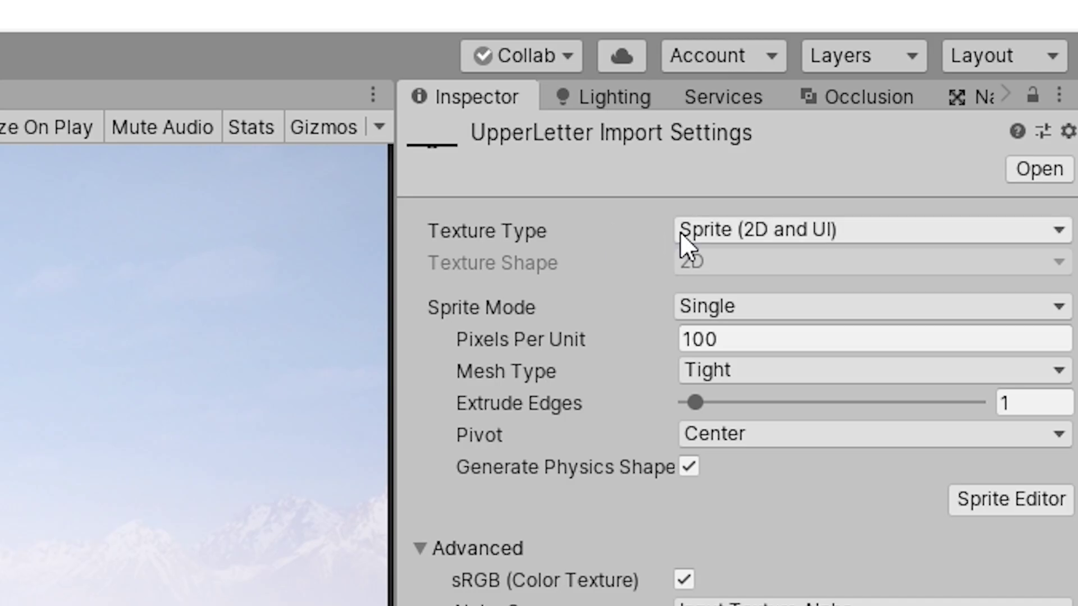
- Confirm UpperLetter is imported as a Sprite and add a UI Canvas to the scene
left_click(1025, 62)
mouse_move(184, 247)
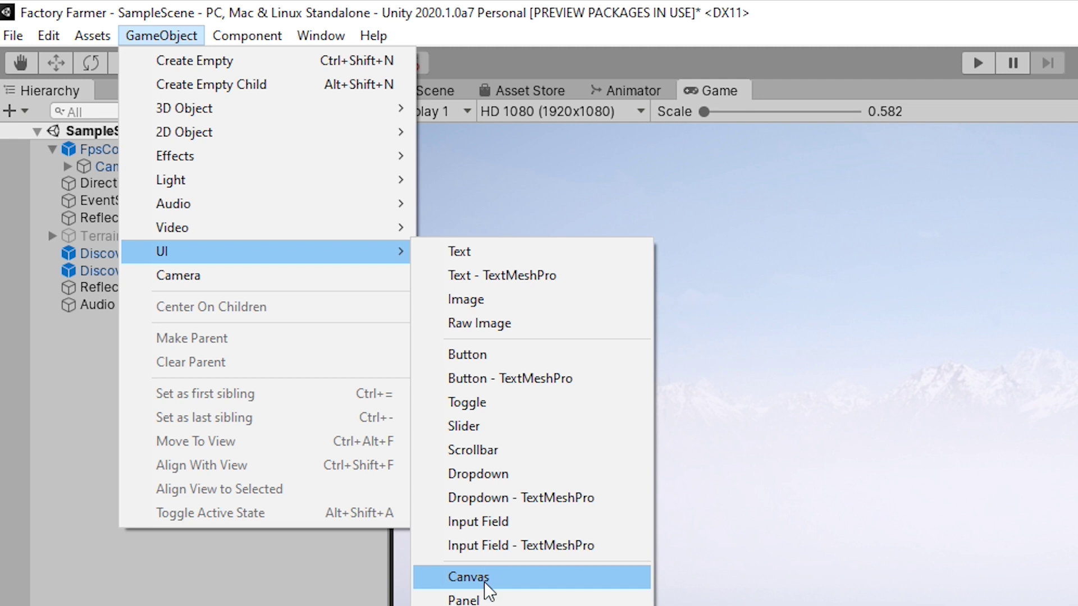
left_click(484, 577)
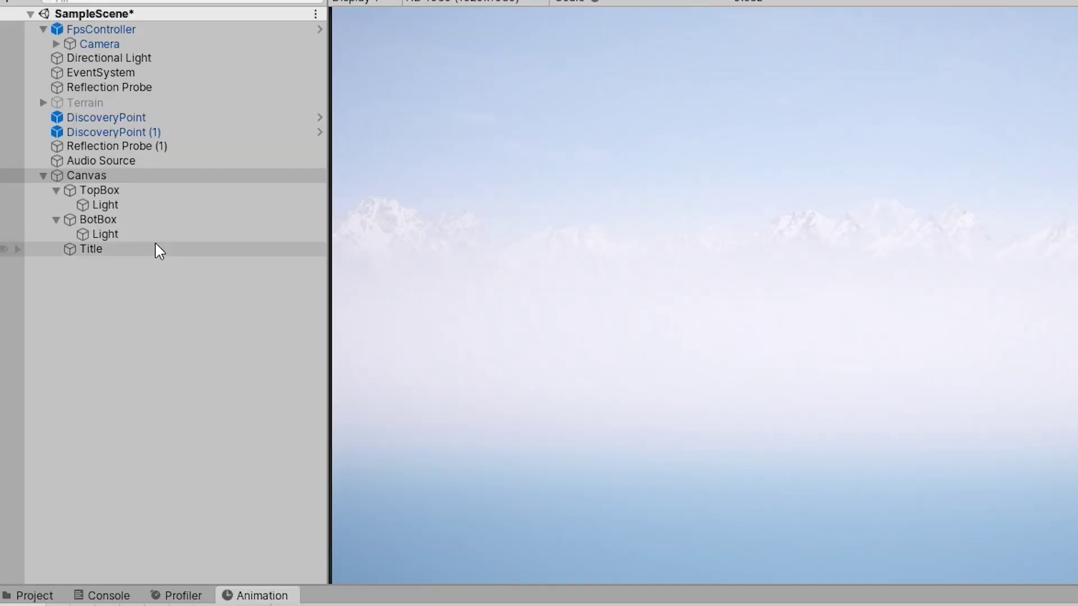
- Inspect the Canvas, TopBox and its Light image, then bring up TopBox's anchor presets
left_click(93, 174)
left_click(93, 190)
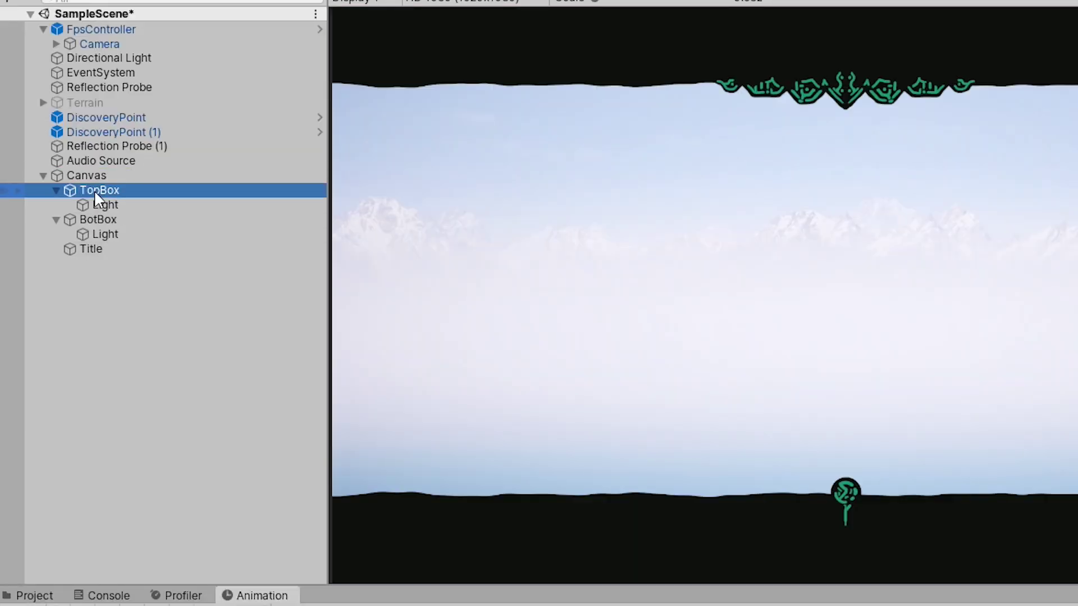
left_click(126, 206)
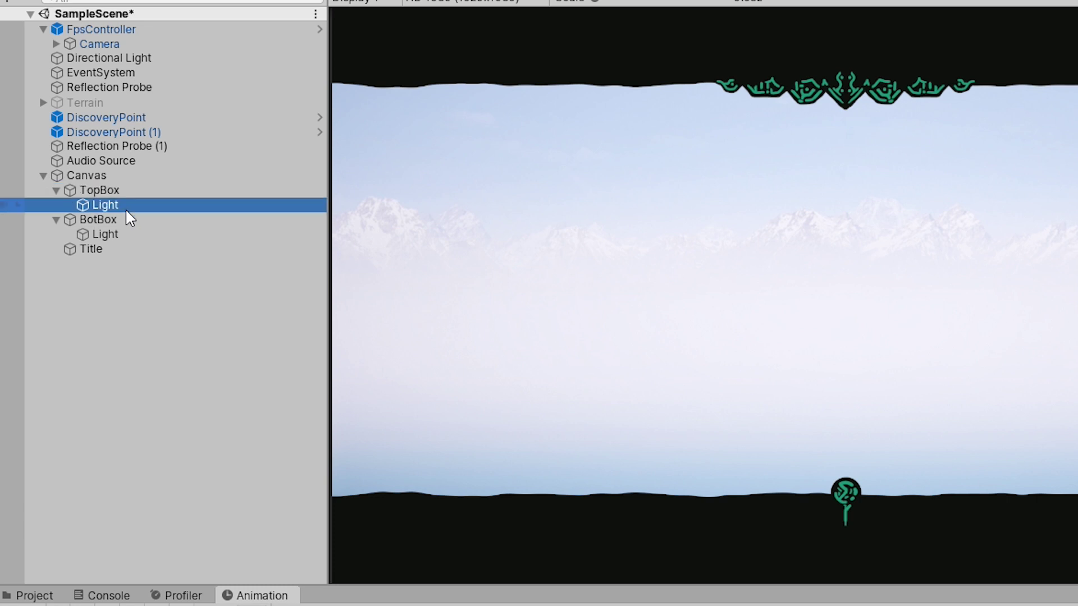
left_click(104, 190)
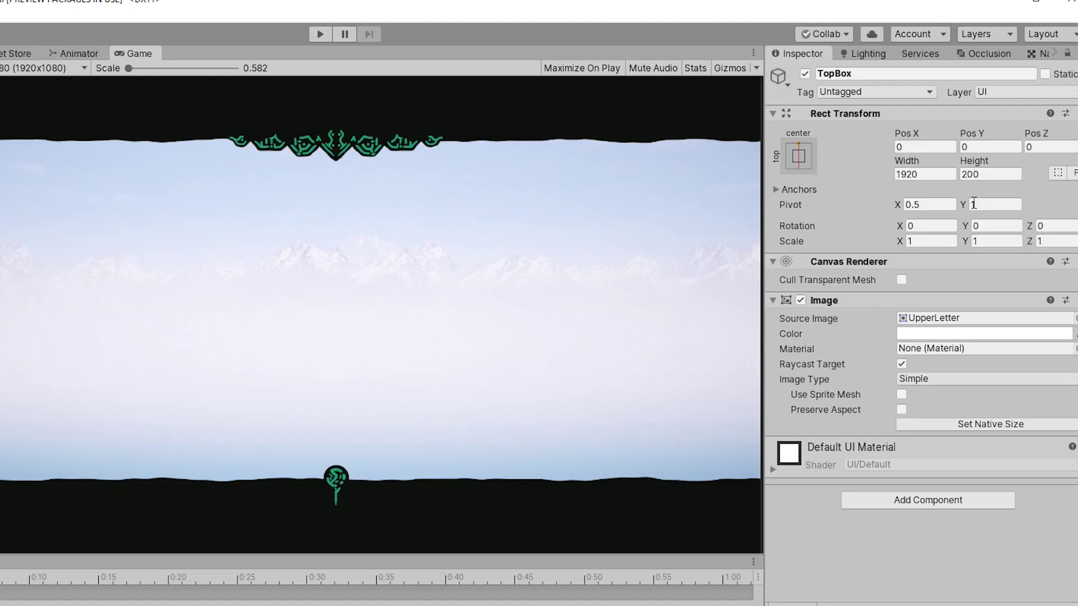
left_click(798, 157)
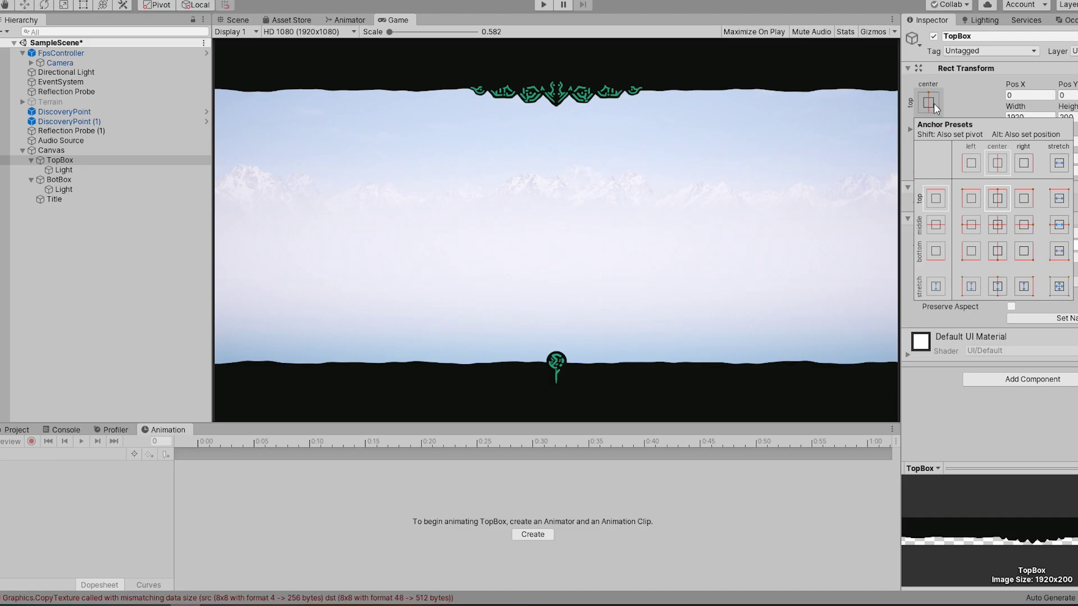
- Create and save a new animation clip for the Canvas
left_click(934, 103)
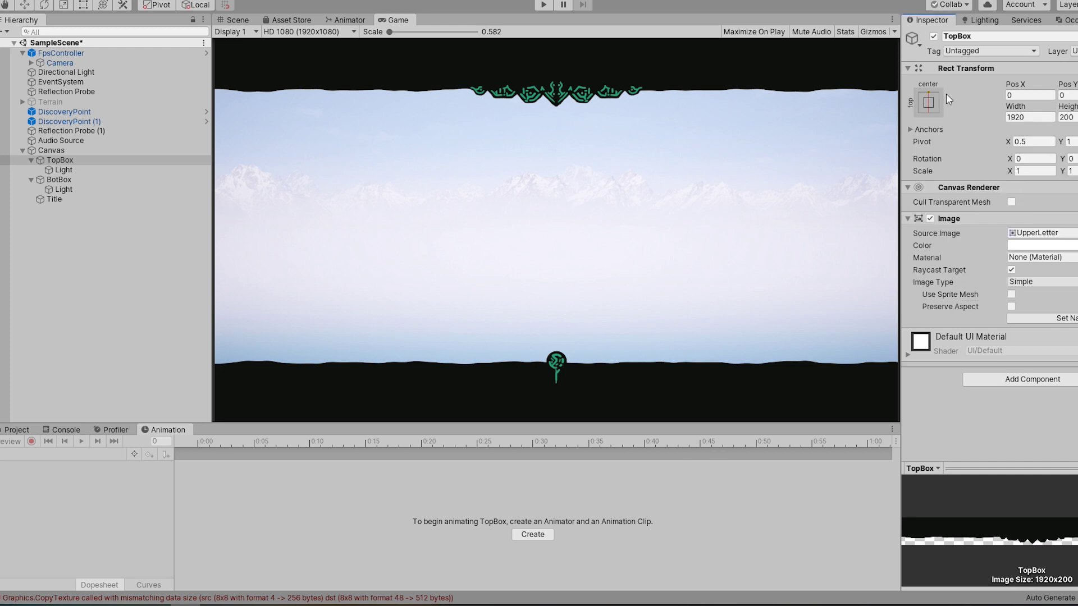
left_click(35, 153)
left_click(532, 535)
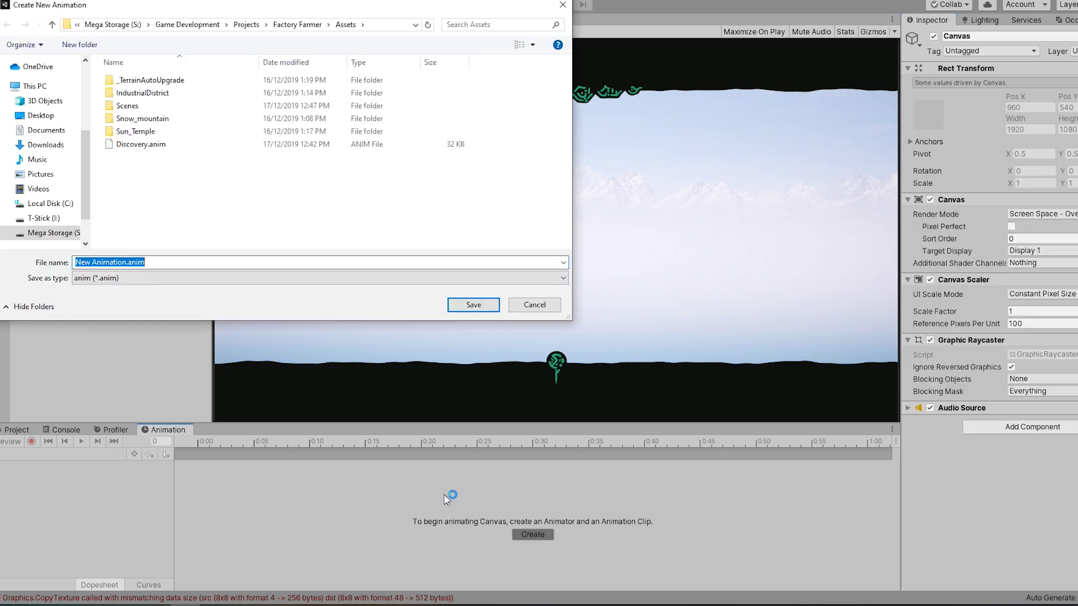
key("Return")
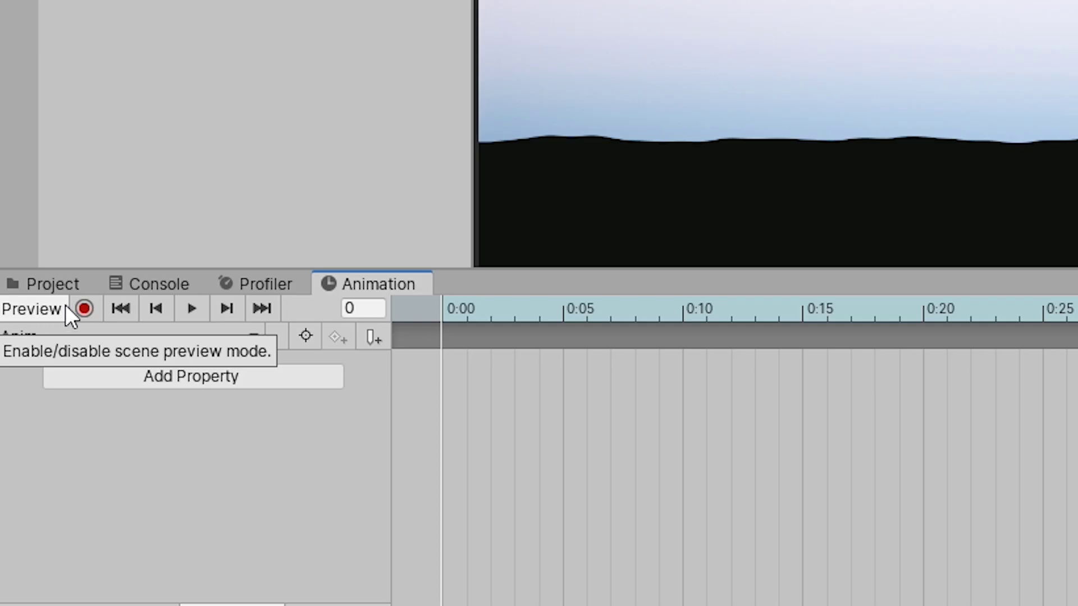
- In record mode, key TopBox Pos Y at 200 and BotBox height at 0 to hide the bars
left_click(72, 308)
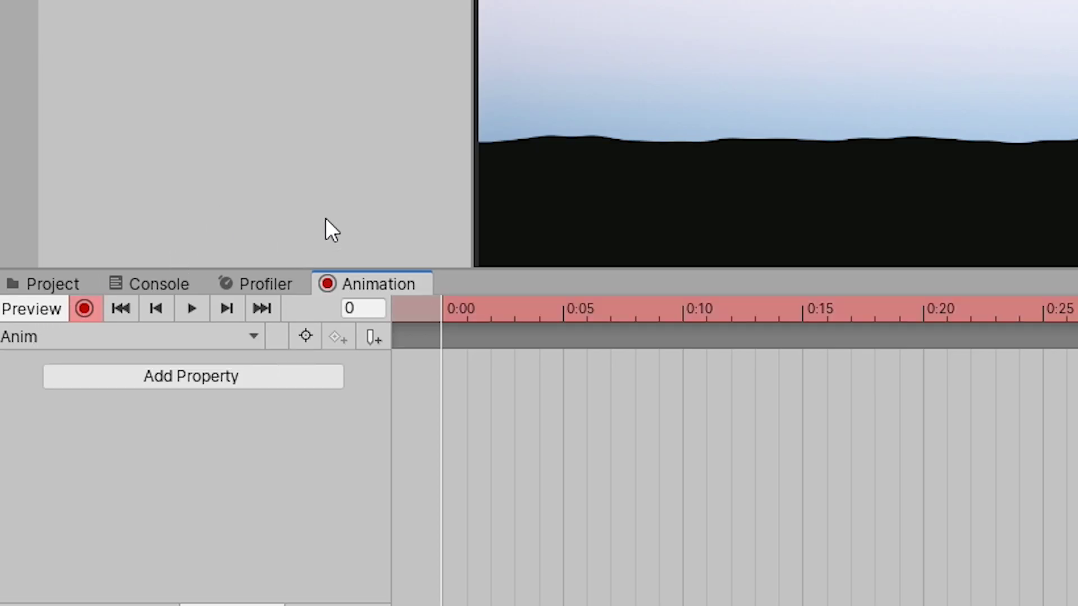
left_click(1037, 95)
type("200")
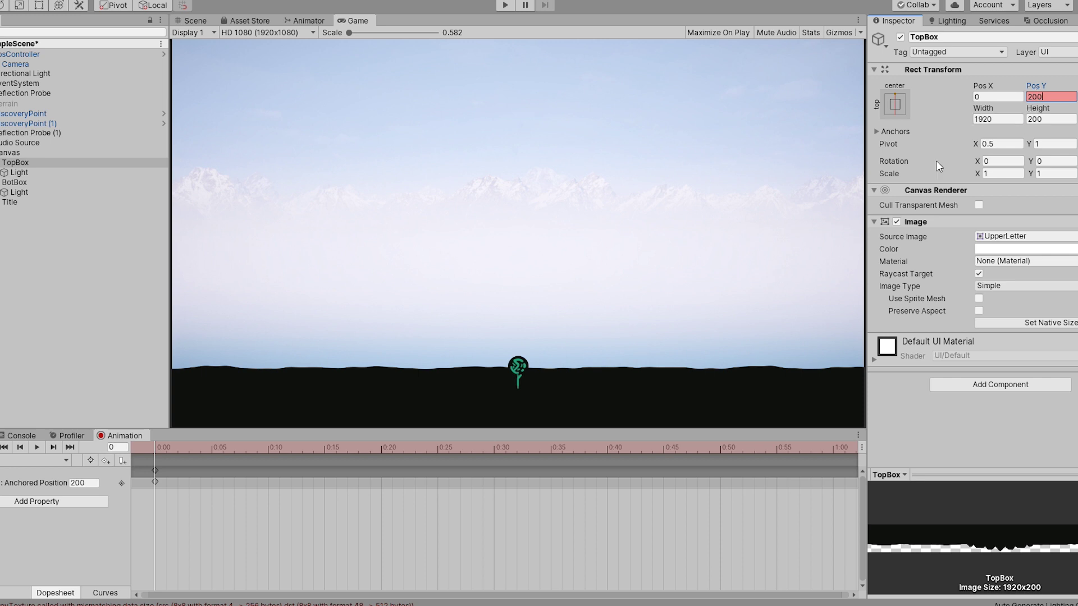
left_click(32, 181)
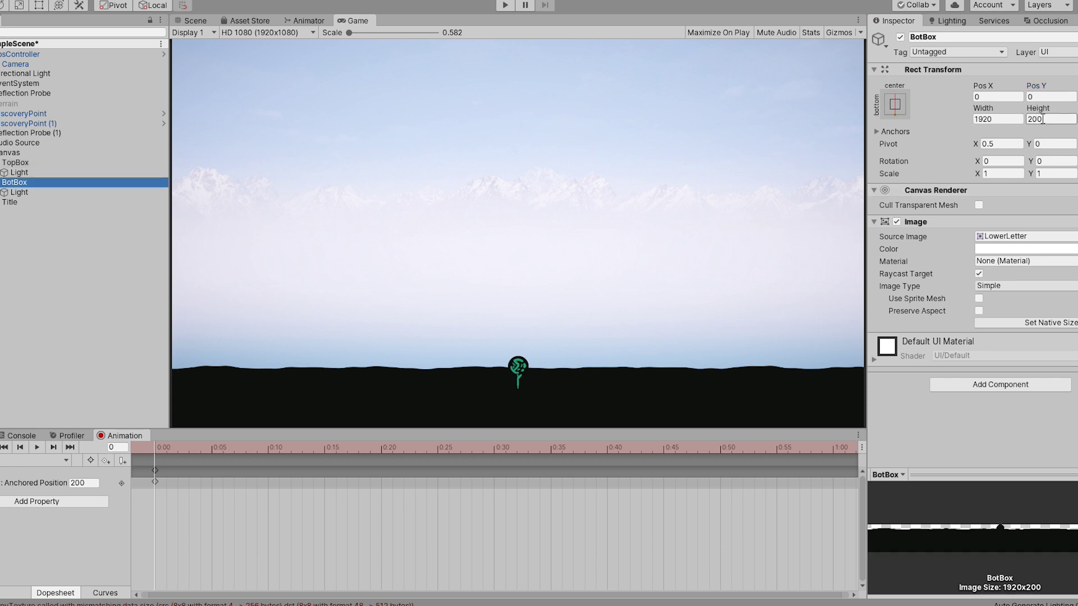
left_click(1043, 119)
type("0")
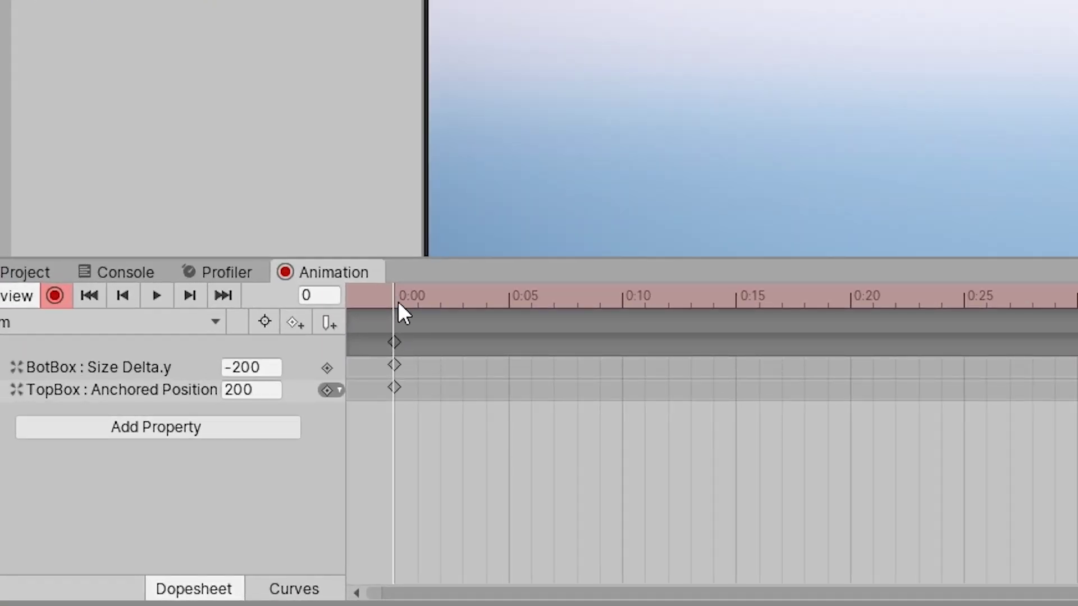
- Add a keyframe at frame 12 and scrub through the later keyframes to 10:00
left_click_drag(398, 303, 646, 300)
scroll(522, 353, "down", 5)
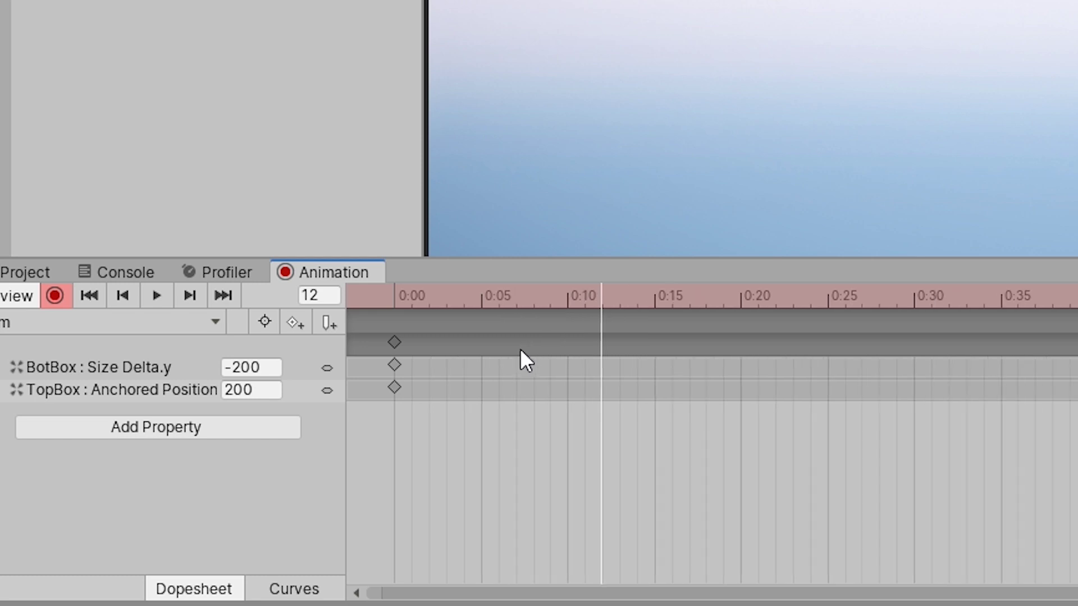
key("k")
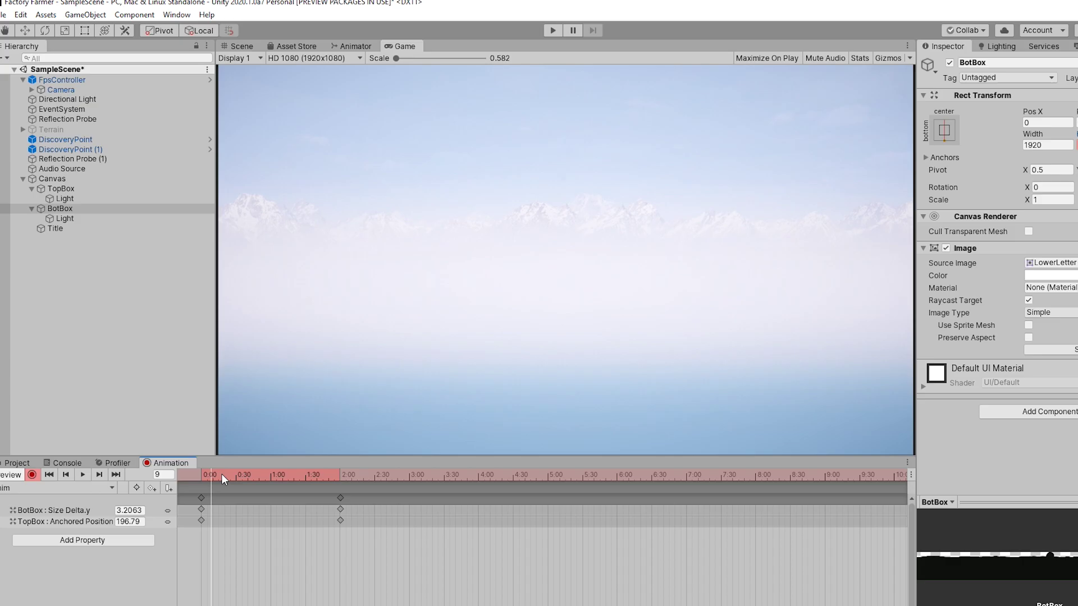
left_click_drag(221, 473, 334, 473)
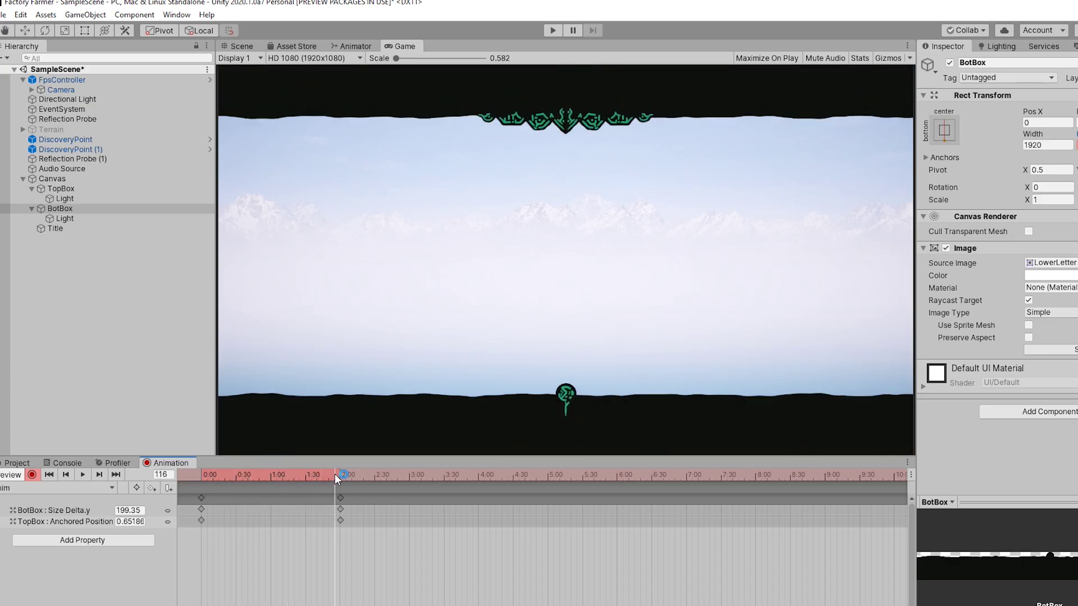
scroll(581, 474, "down", 3)
left_click_drag(606, 472, 629, 472)
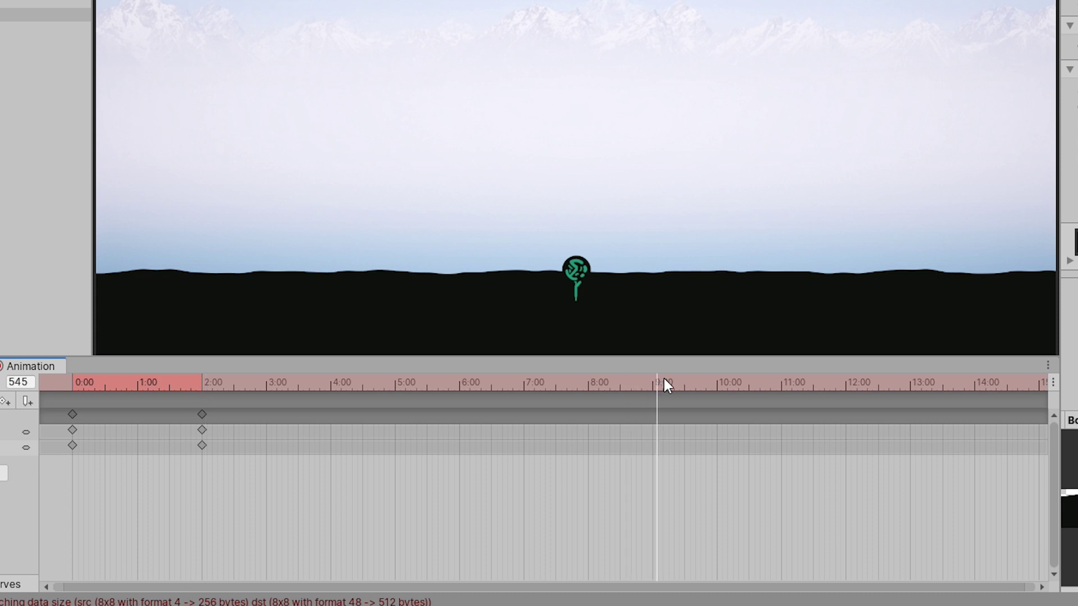
left_click_drag(664, 379, 696, 379)
left_click_drag(631, 526, 134, 531)
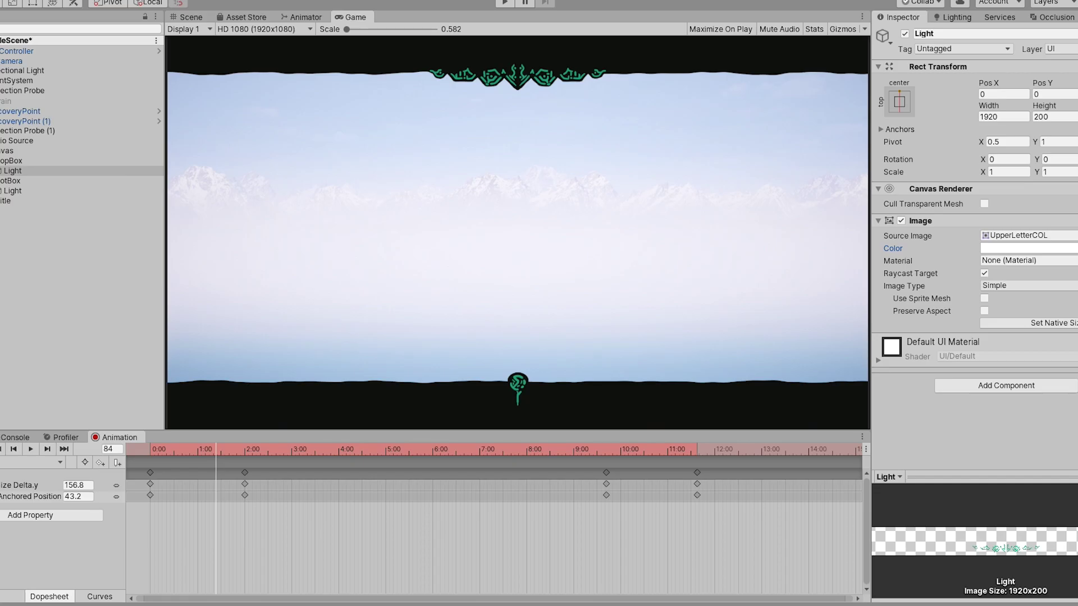
- Key the Light image's colour alpha to fully transparent
left_click(1027, 248)
left_click_drag(403, 194, 603, 154)
left_click_drag(654, 405, 583, 404)
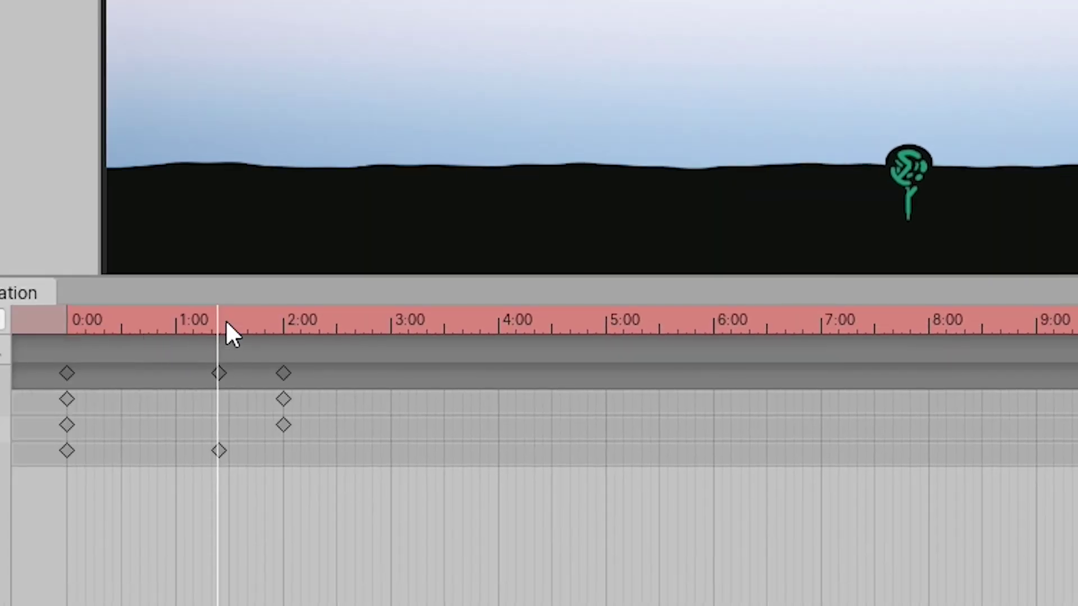
- At about 3:30 fade the Light back to nearly opaque, then scrub through the whole animation
left_click_drag(232, 335, 490, 329)
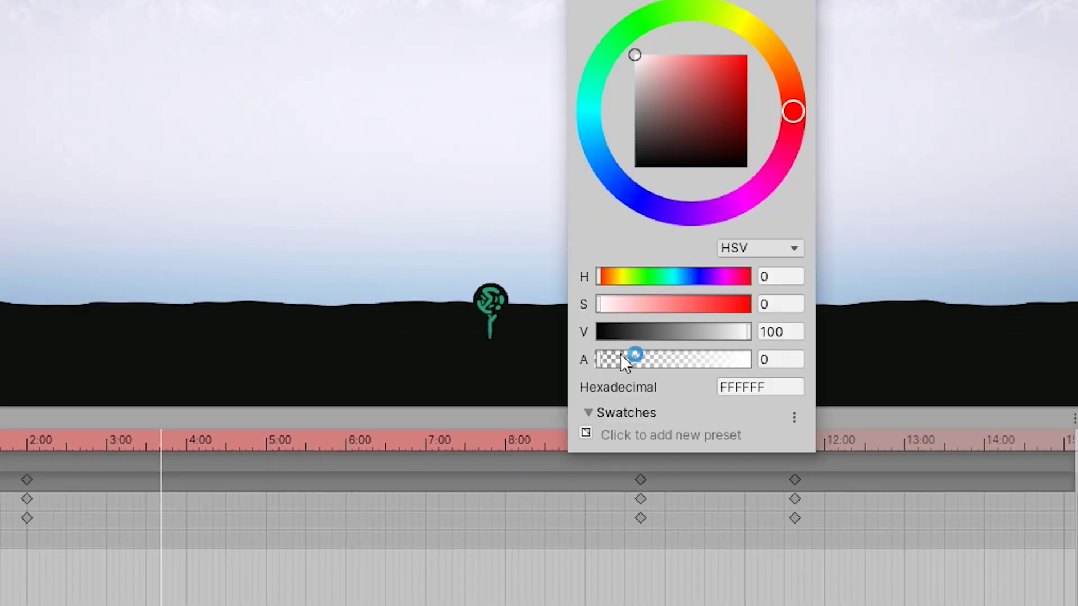
left_click_drag(622, 357, 749, 354)
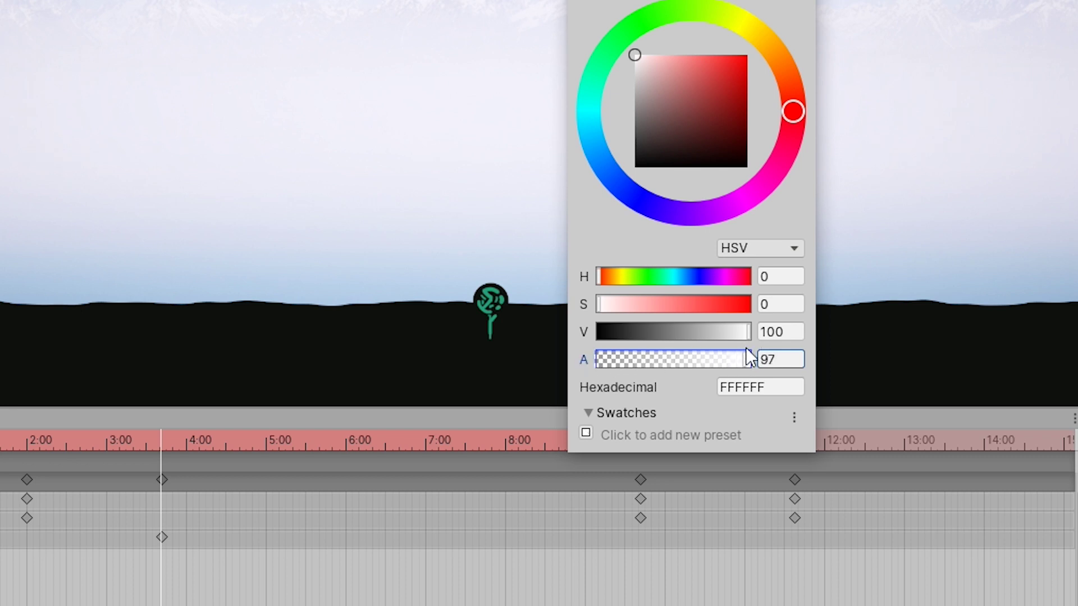
left_click_drag(160, 435, 270, 435)
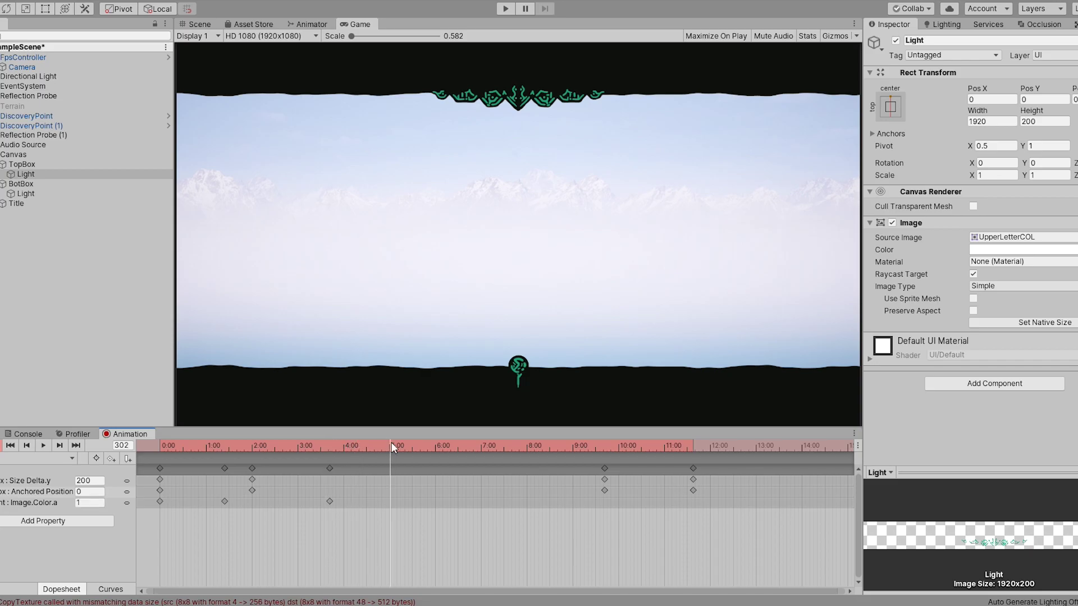
left_click_drag(399, 444, 295, 456)
- Create a UI Text element on the Canvas and set its font to BebasNeue
left_click(46, 0)
mouse_move(34, 113)
left_click(215, 114)
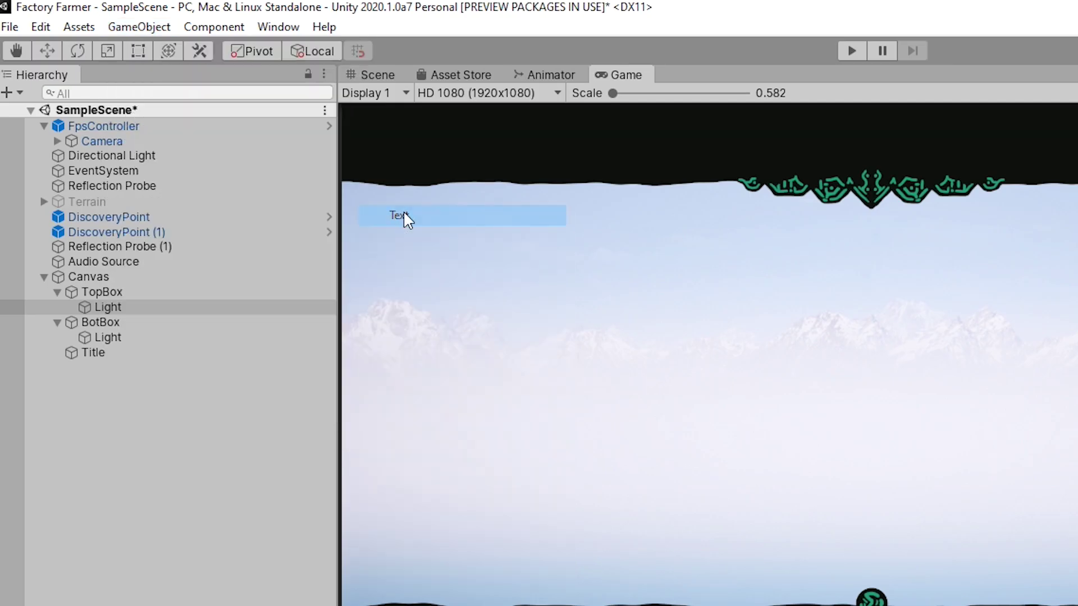
left_click(115, 353)
left_click(1059, 279)
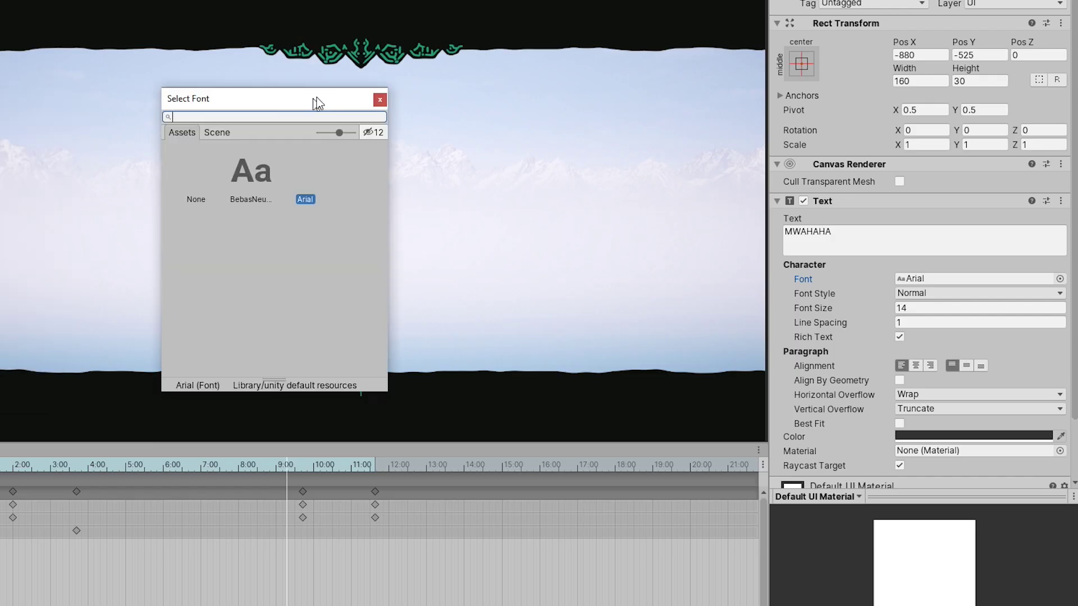
left_click_drag(315, 101, 367, 98)
left_click(318, 180)
double_click(309, 176)
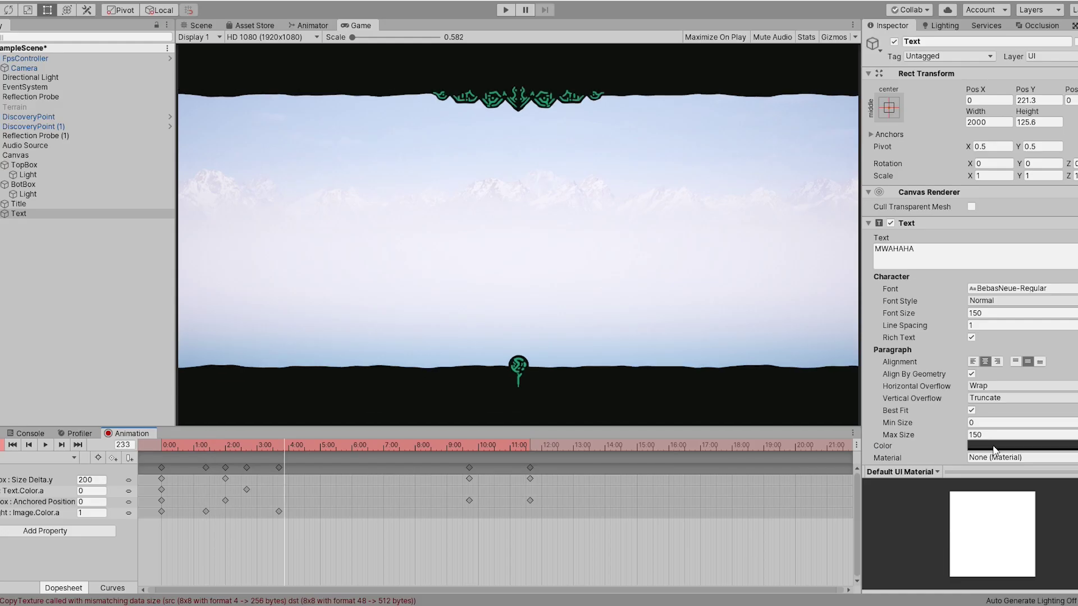
left_click(993, 446)
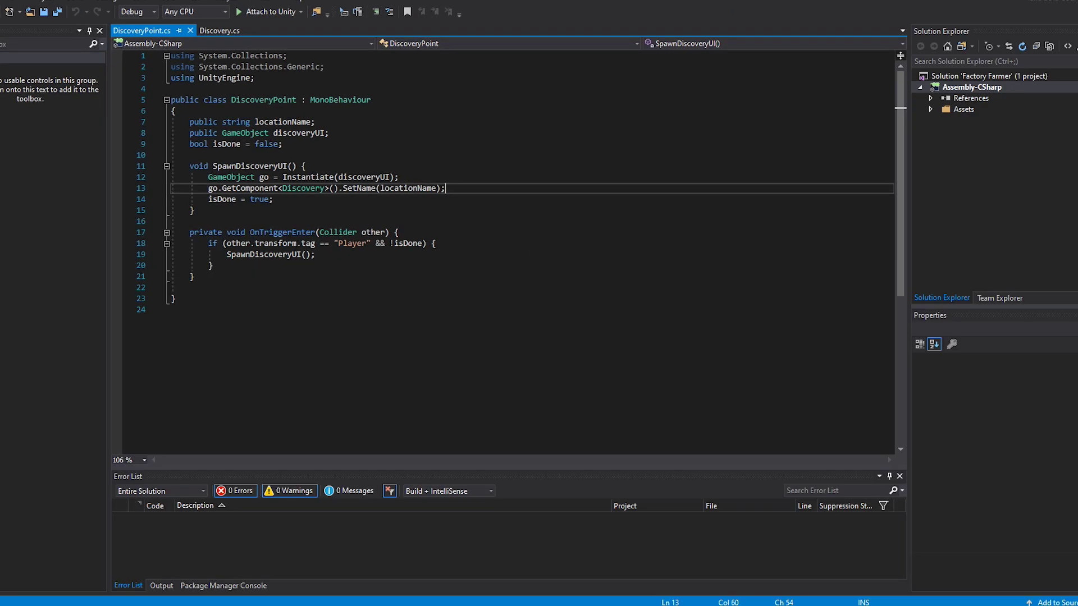
- In Discovery.cs, go over the UnityEngine.UI import and the locationName Text field
left_click(222, 30)
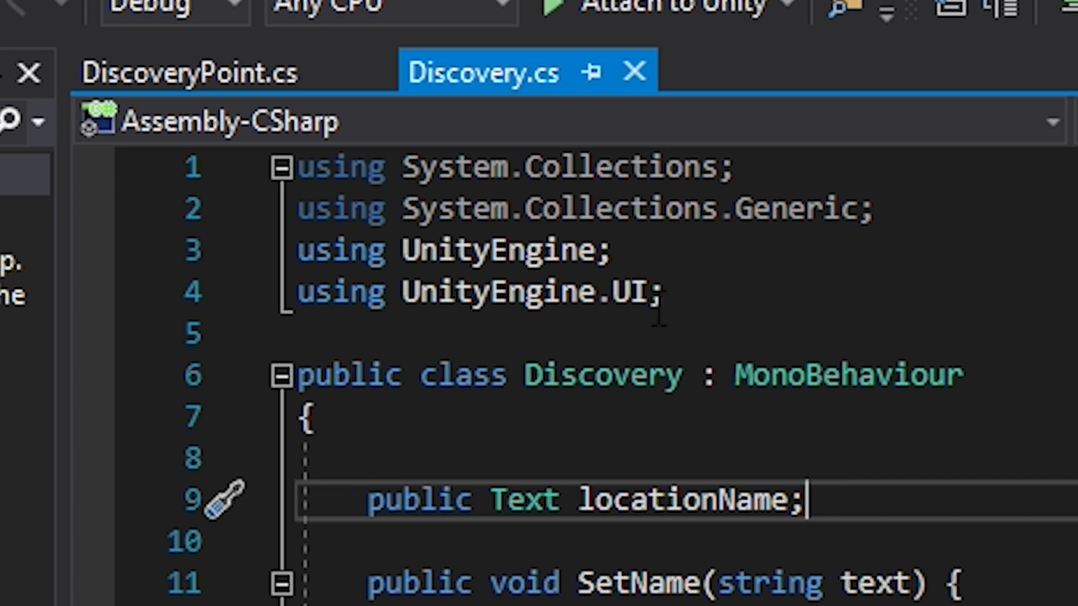
left_click(268, 88)
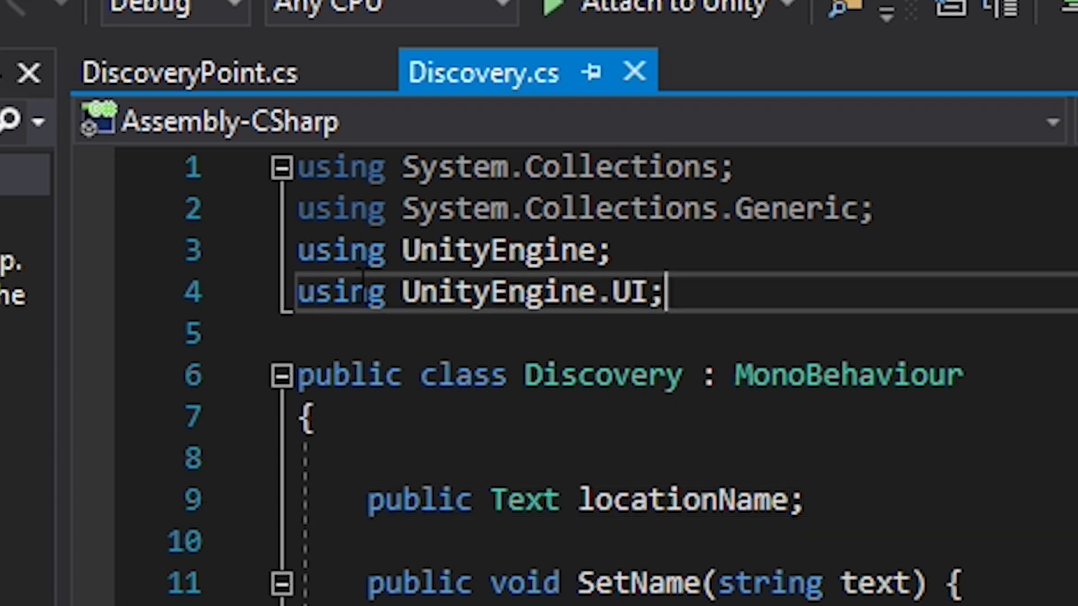
left_click(244, 294)
left_click_drag(806, 501, 421, 500)
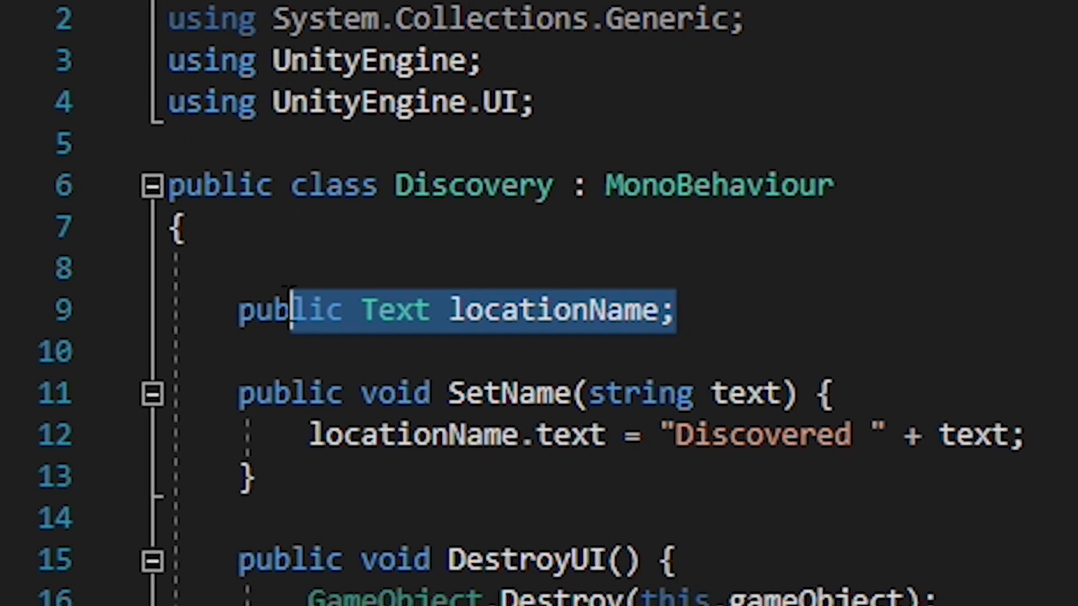
left_click_drag(290, 310, 239, 309)
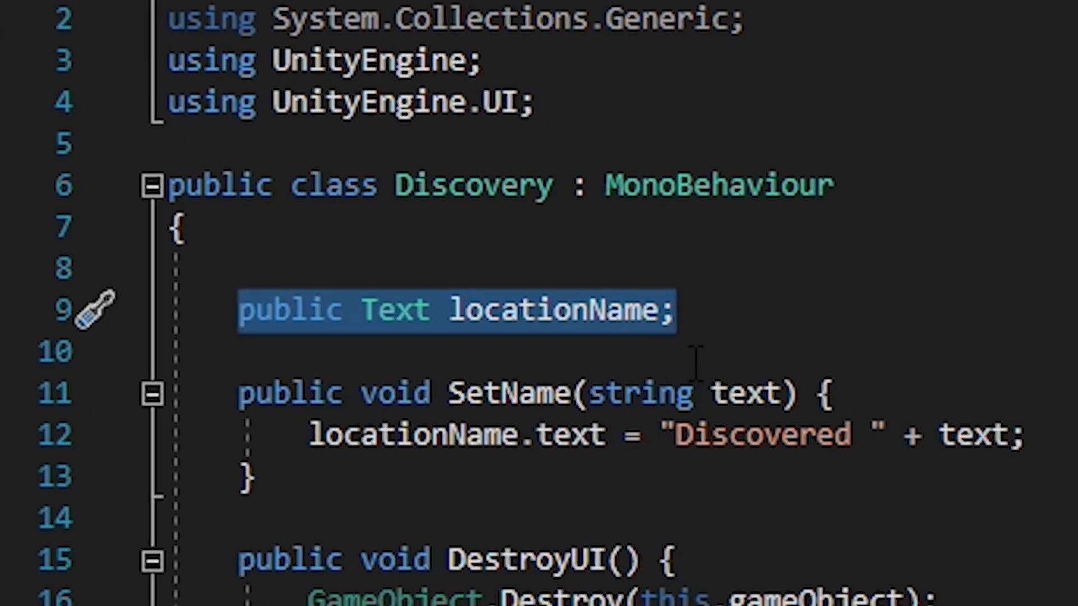
- Walk through SetName's locationName.text assignment and DestroyUI's destroy line
left_click_drag(237, 393, 378, 469)
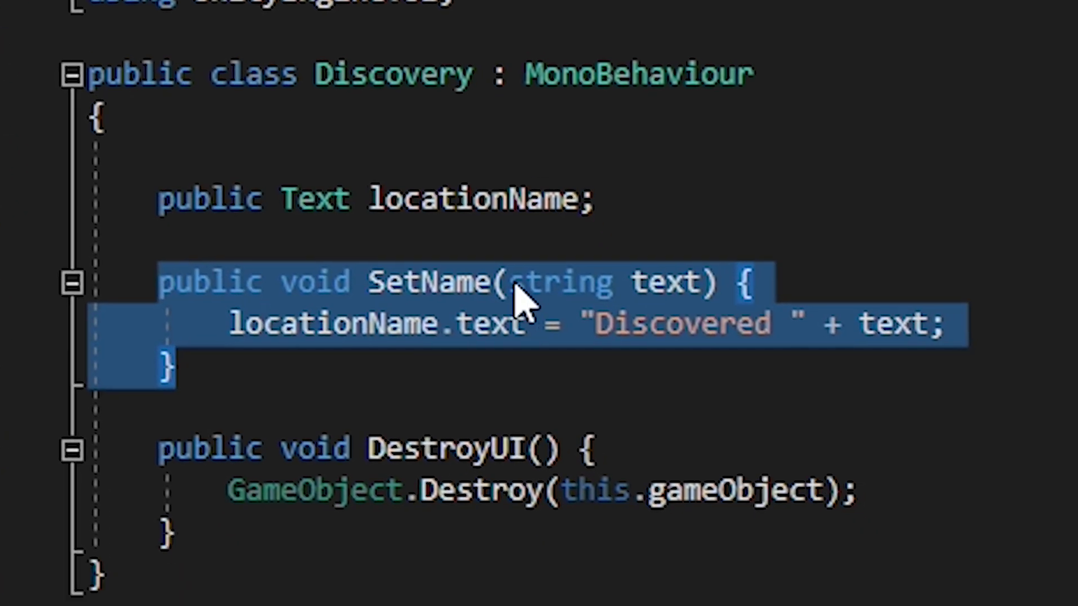
left_click(785, 289)
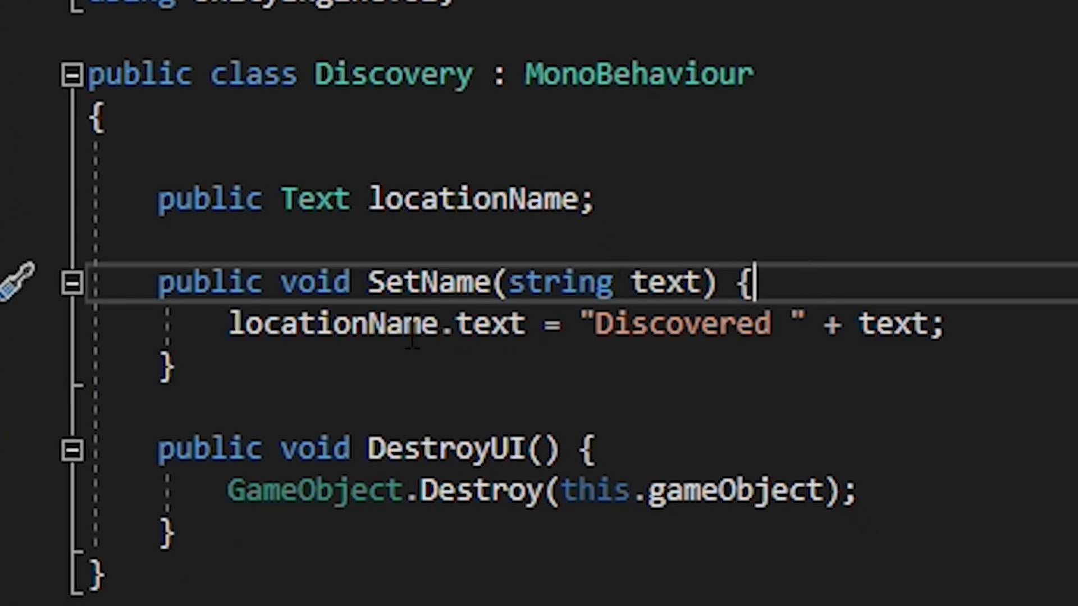
left_click_drag(229, 325, 968, 307)
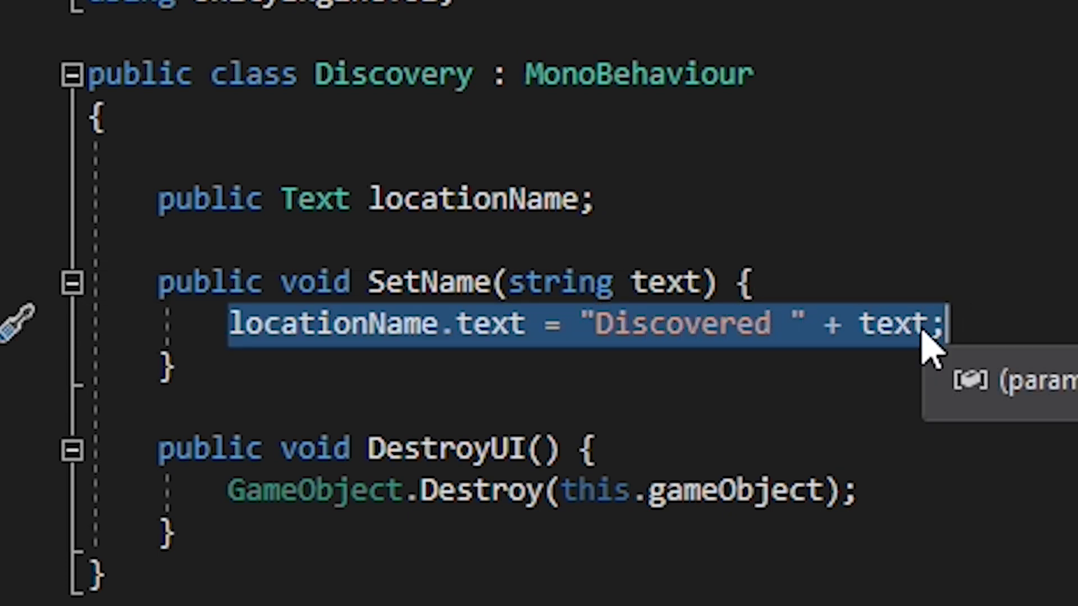
left_click(961, 329)
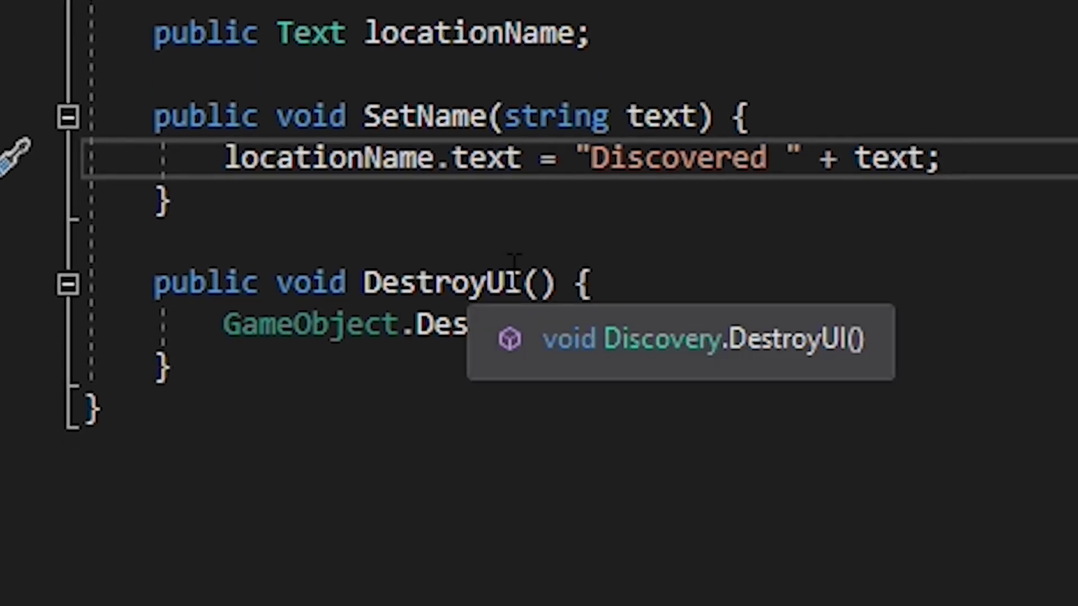
left_click_drag(524, 449, 491, 449)
left_click_drag(488, 264, 362, 281)
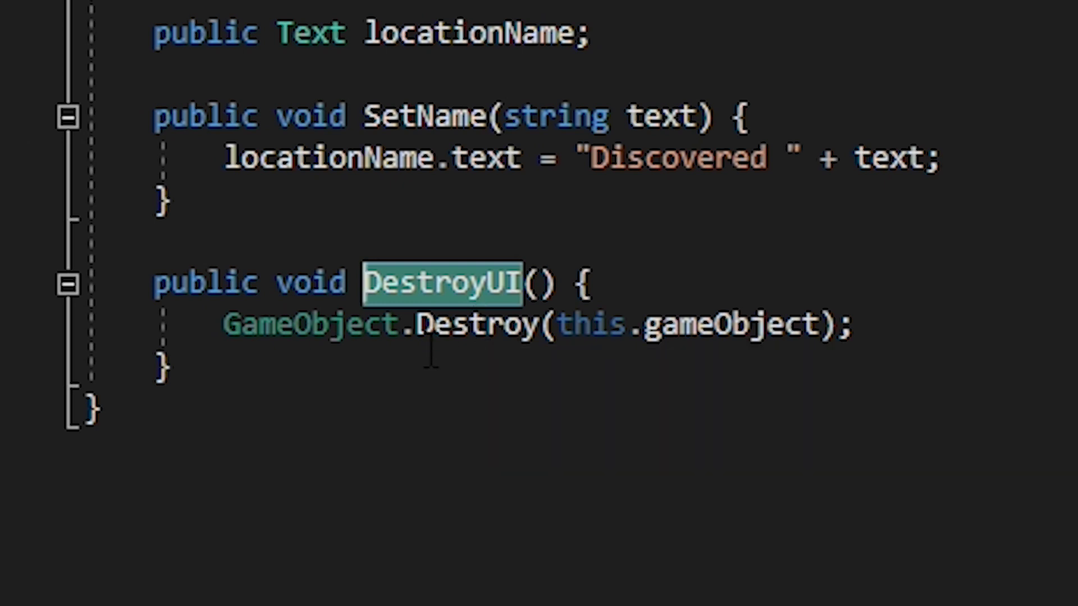
left_click_drag(224, 324, 854, 325)
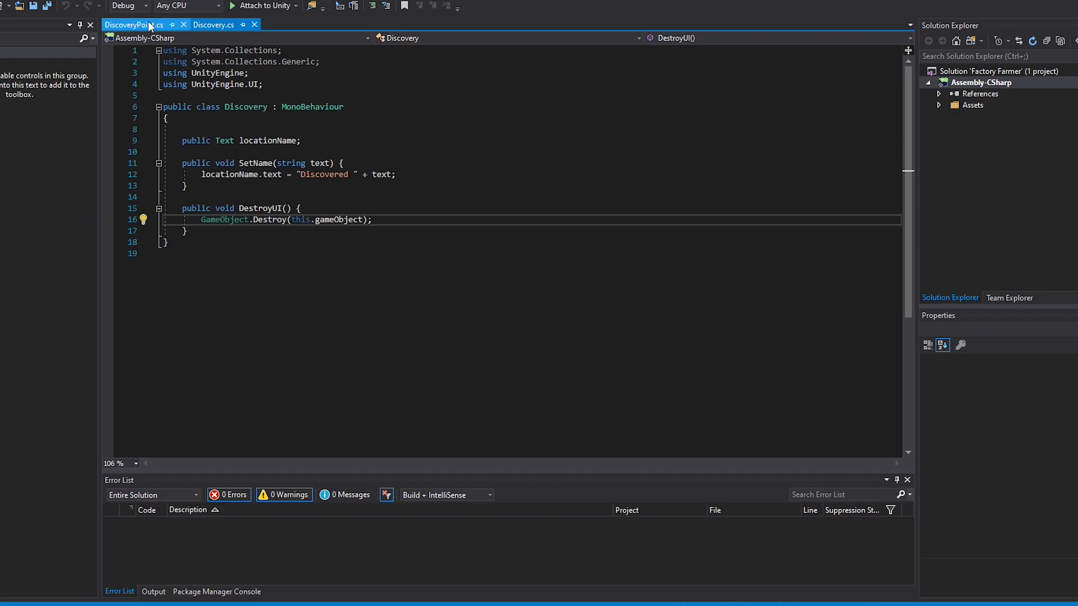
- In DiscoveryPoint.cs, go over the locationName, discoveryUI and isDone fields
left_click(149, 24)
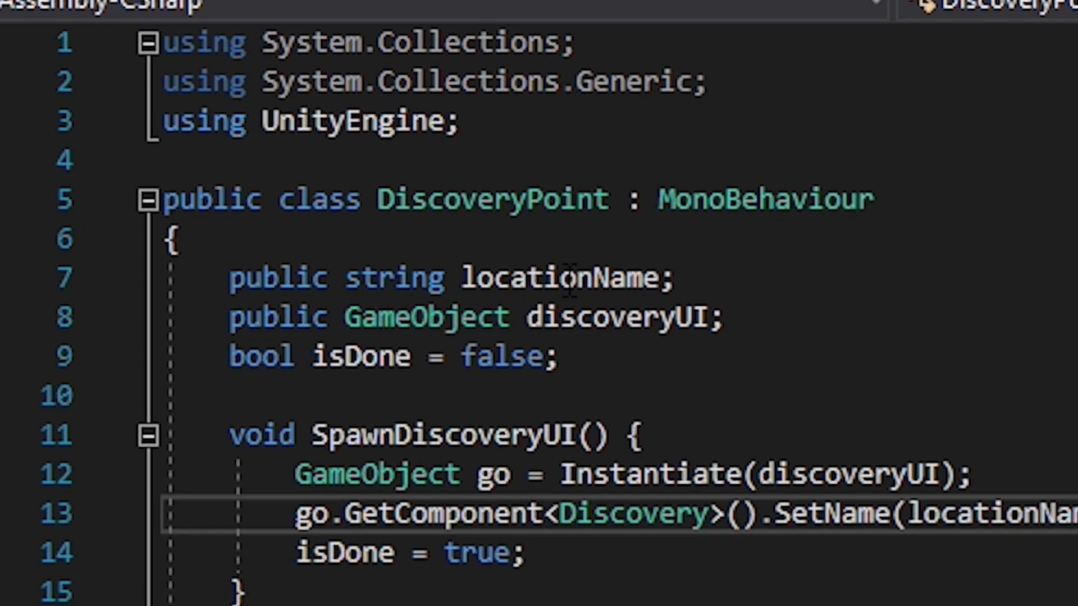
left_click_drag(696, 275, 236, 281)
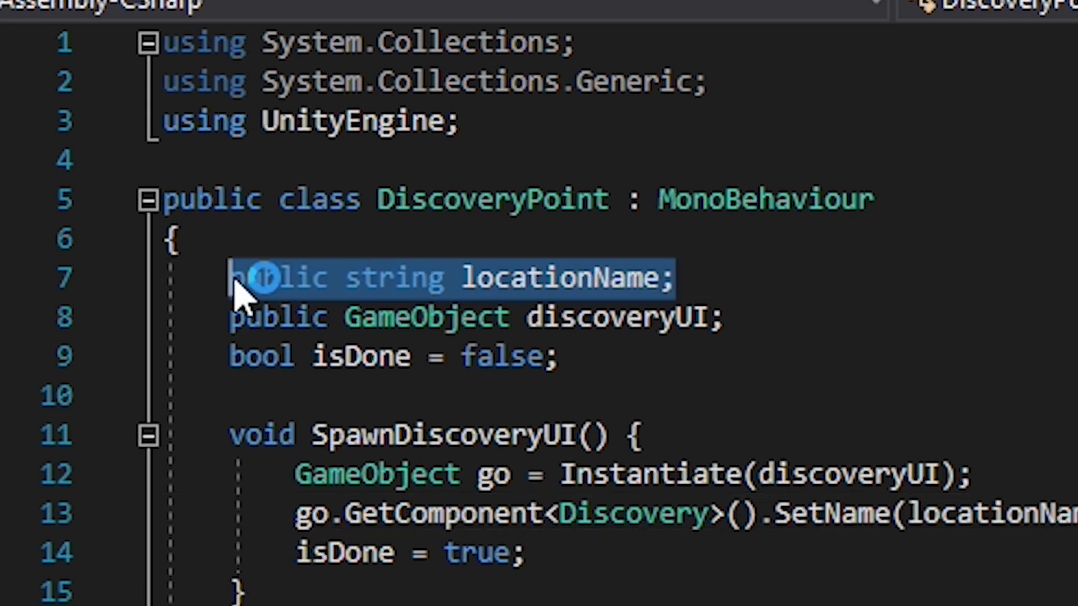
left_click(740, 318)
left_click_drag(741, 317, 287, 337)
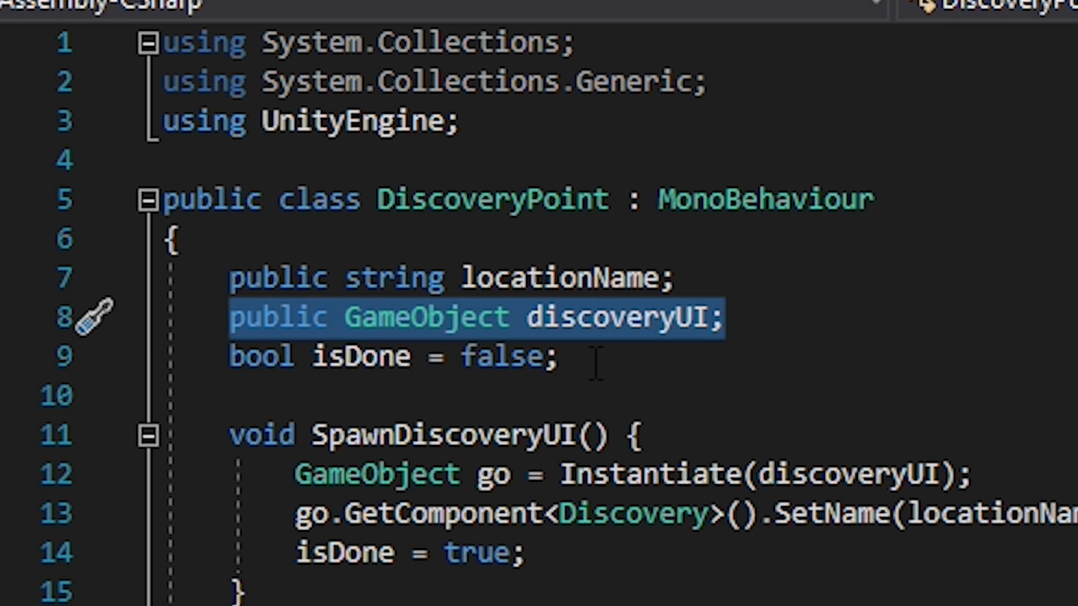
left_click_drag(595, 363, 229, 362)
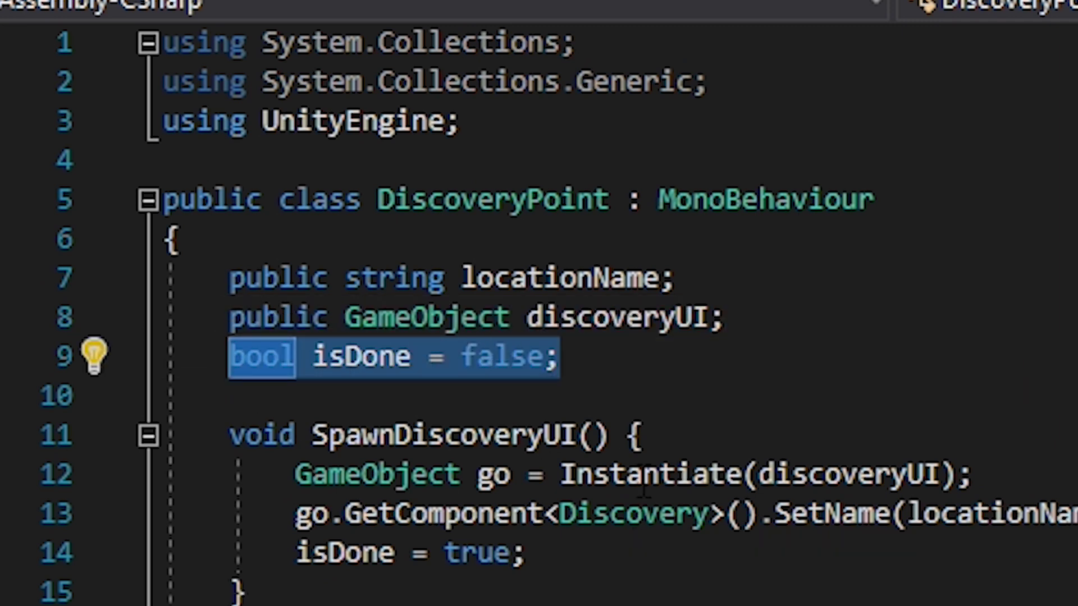
left_click(663, 435)
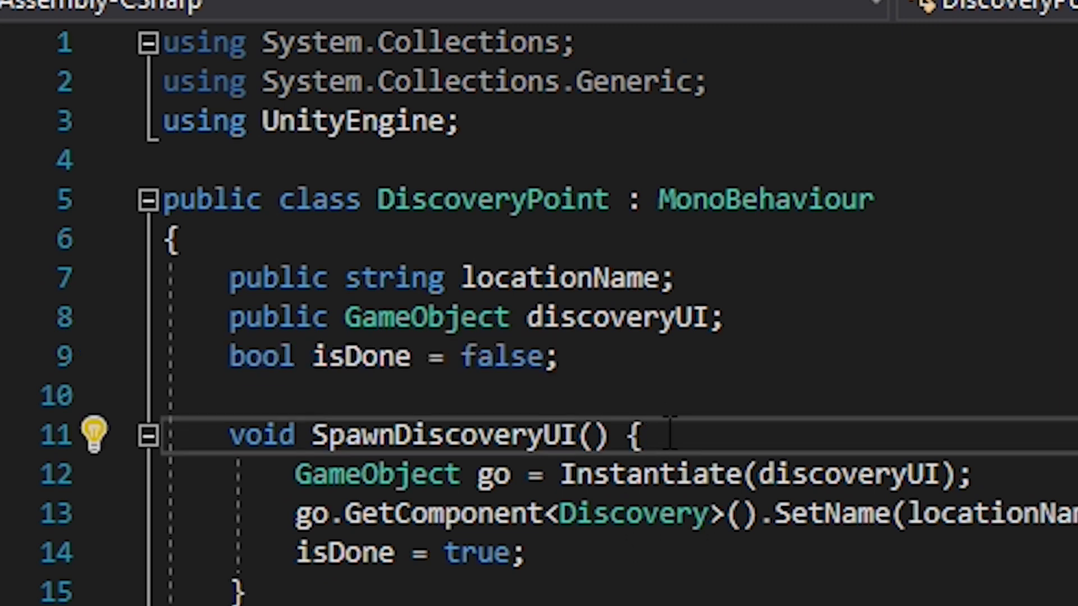
- Walk through SpawnDiscoveryUI's Instantiate, SetName and isDone lines, then OnTriggerEnter
left_click_drag(577, 435, 311, 435)
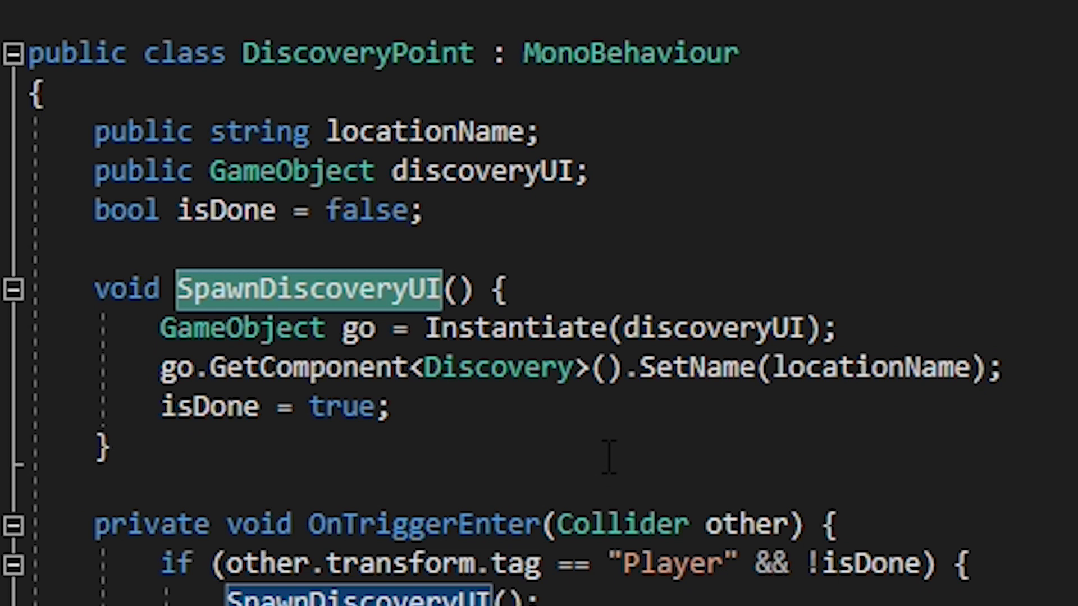
left_click_drag(837, 329, 159, 329)
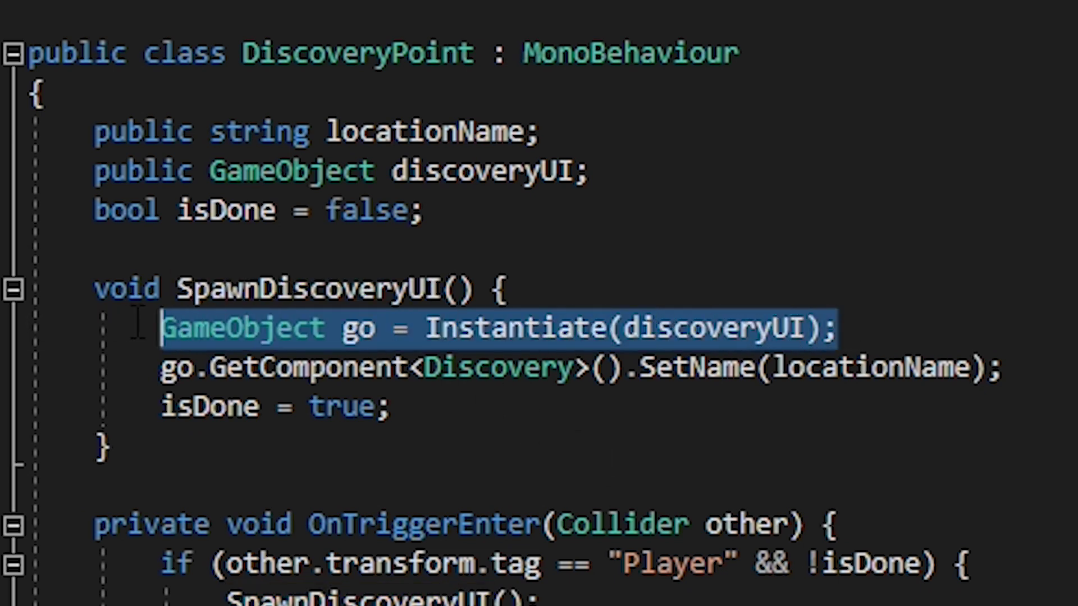
left_click_drag(160, 368, 1005, 367)
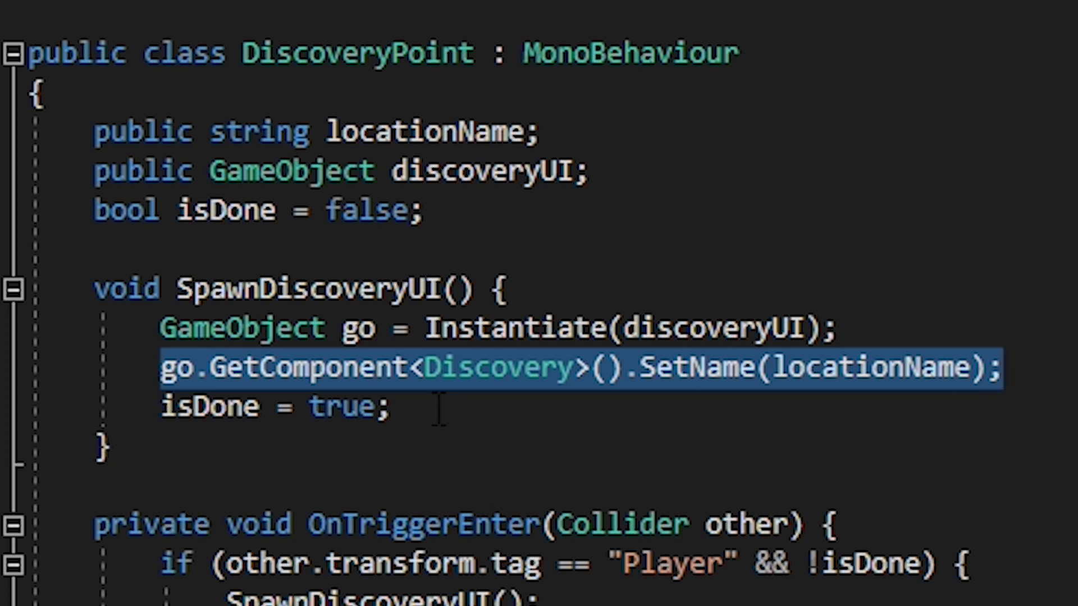
left_click_drag(389, 408, 160, 408)
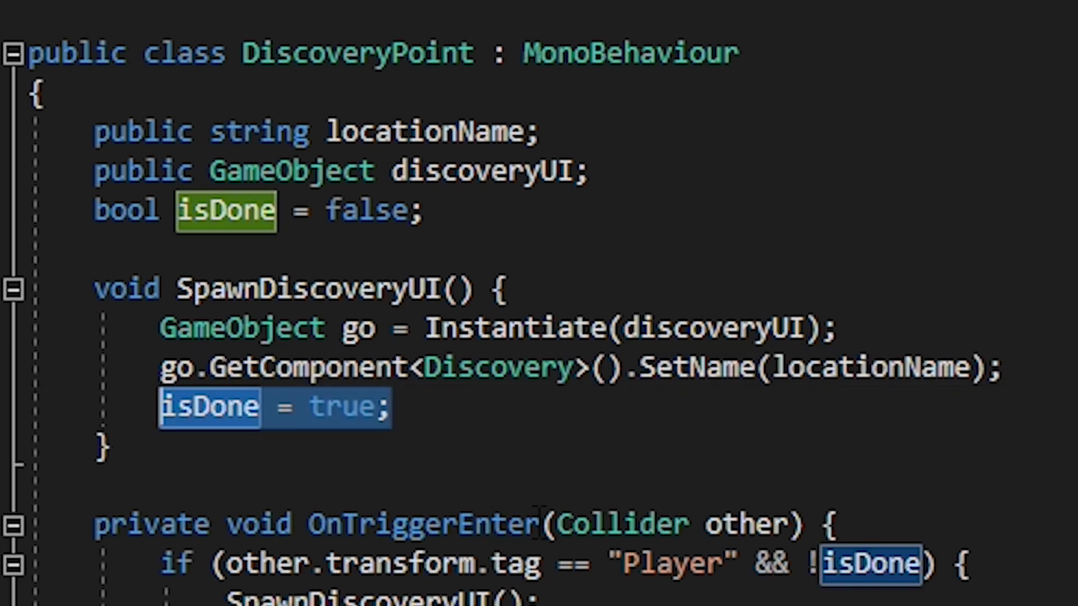
left_click_drag(93, 525, 537, 525)
left_click_drag(561, 256, 531, 286)
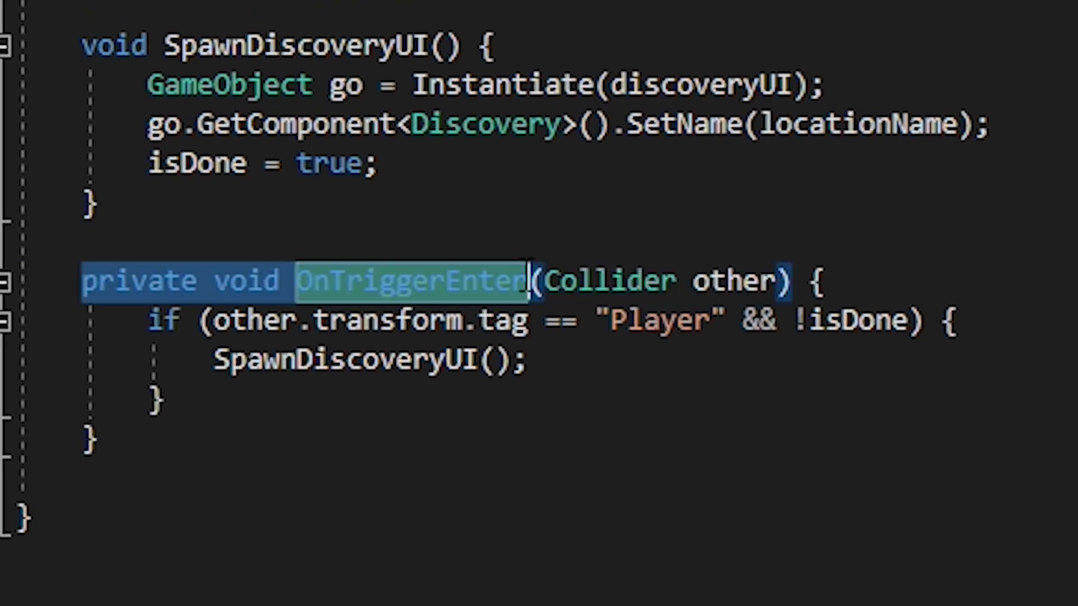
left_click(558, 217)
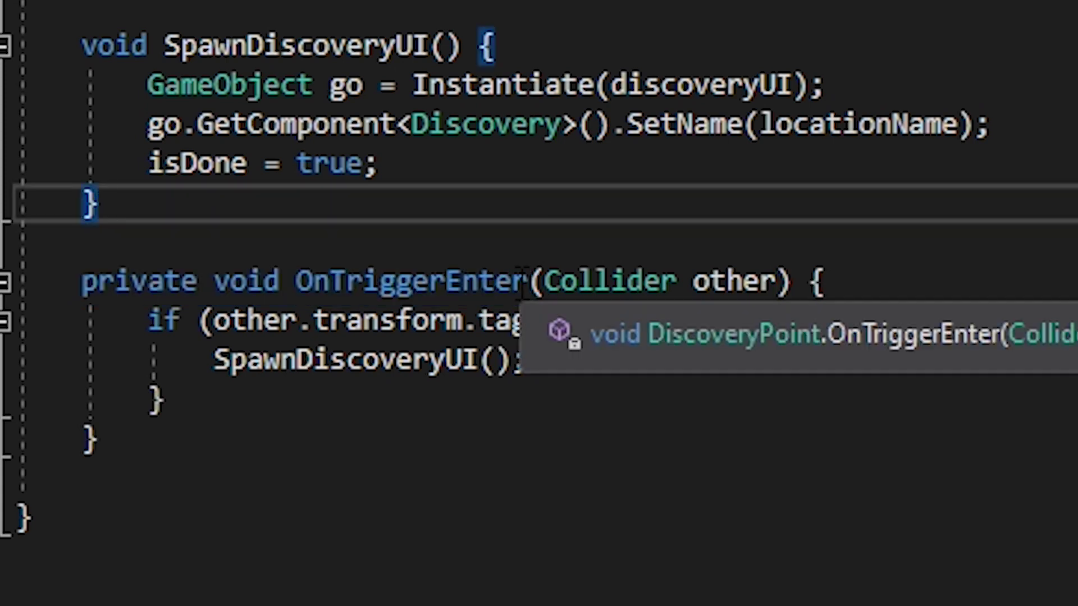
mouse_move(652, 278)
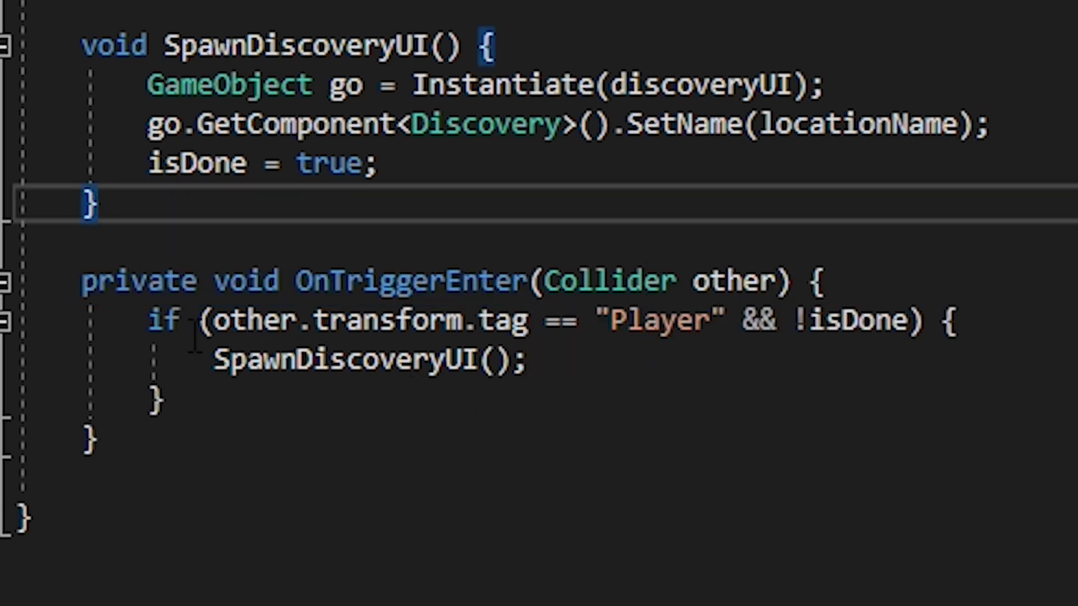
left_click(140, 319)
left_click_drag(141, 320, 926, 320)
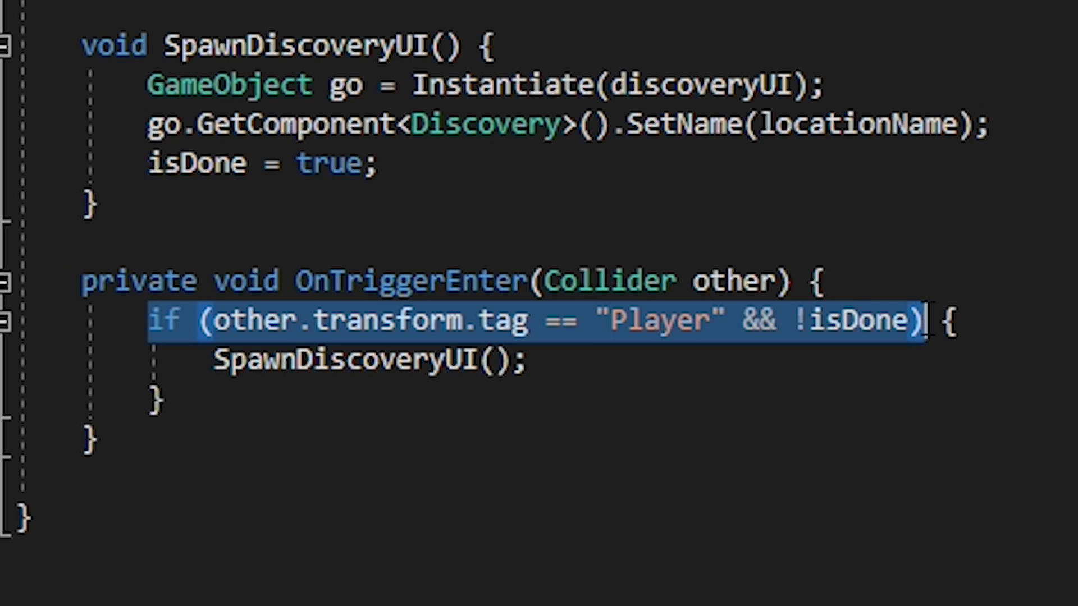
left_click_drag(641, 364, 217, 366)
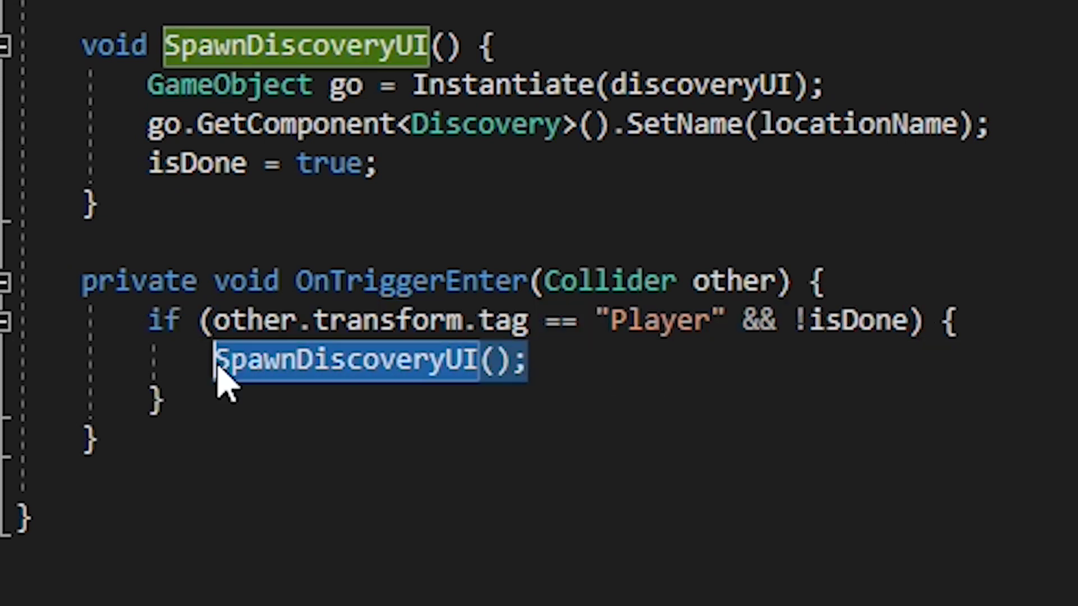
- Attach the Discovery script to the Canvas and assign the Text object to its field
left_click(582, 366)
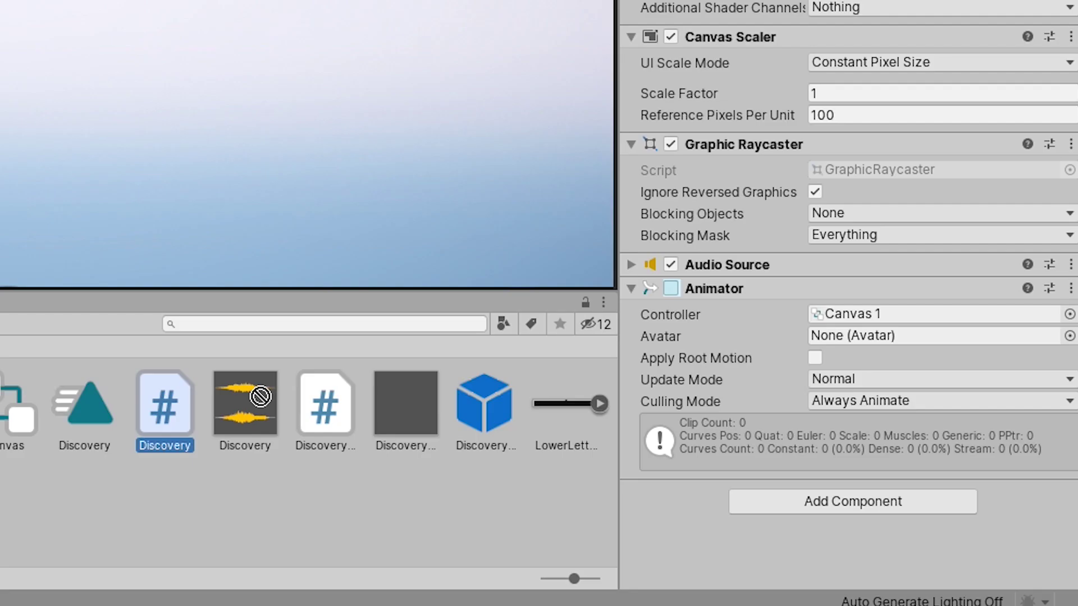
left_click_drag(163, 409, 686, 516)
scroll(734, 503, "down", 1)
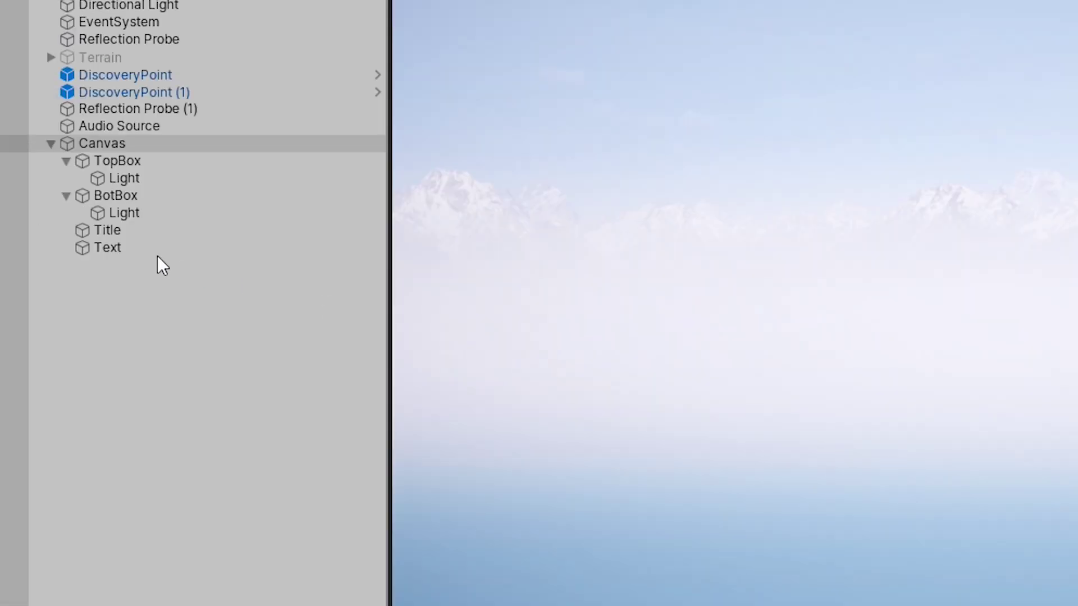
left_click_drag(158, 251, 877, 524)
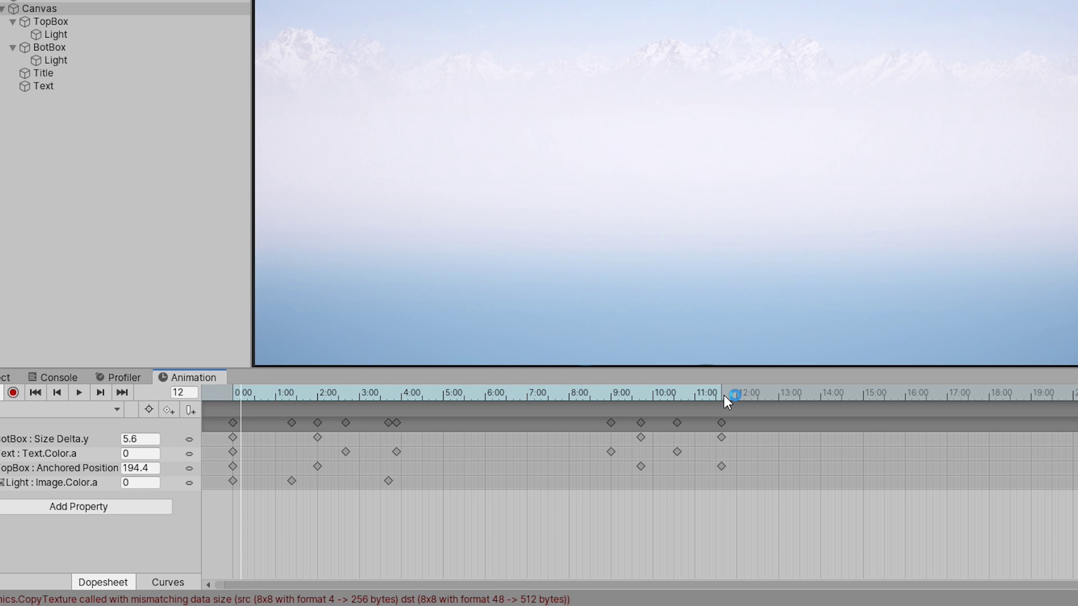
- Add an animation event at frame 716, the clip's end, and browse its Function list
left_click_drag(724, 396, 737, 394)
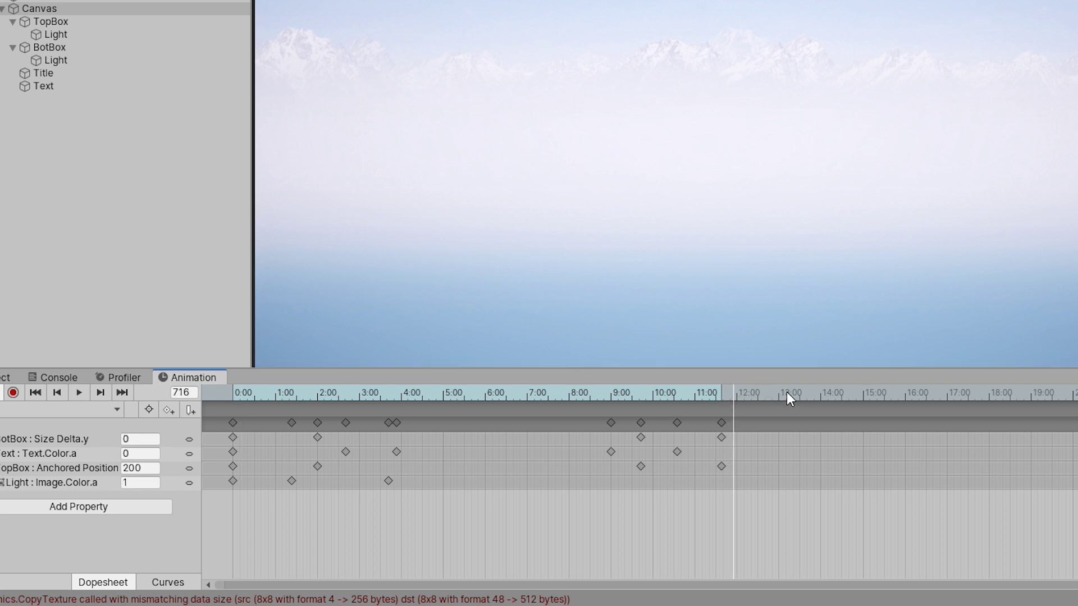
left_click(189, 409)
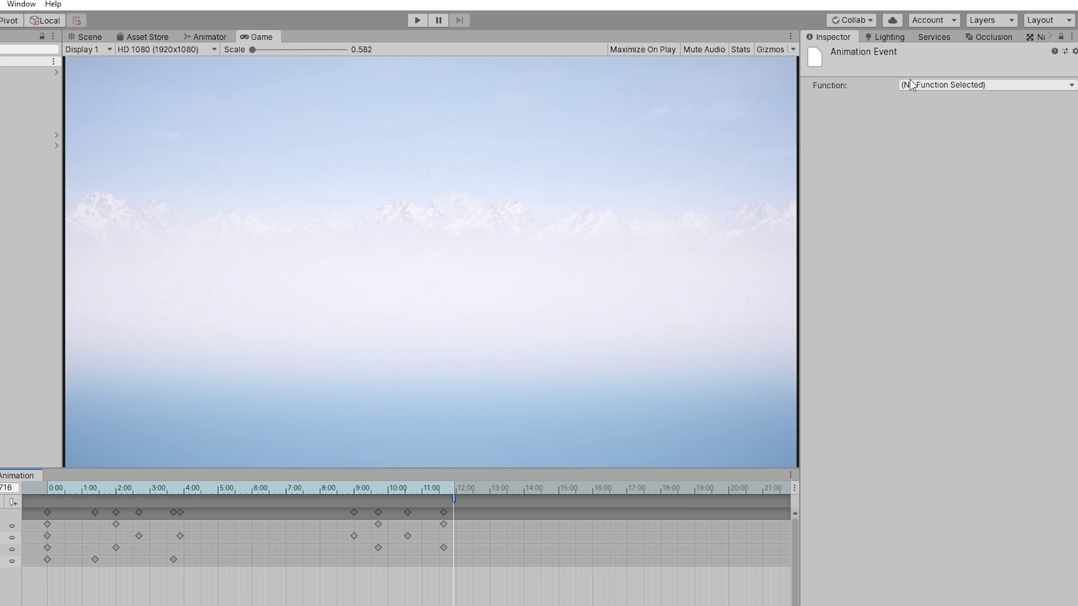
left_click(927, 85)
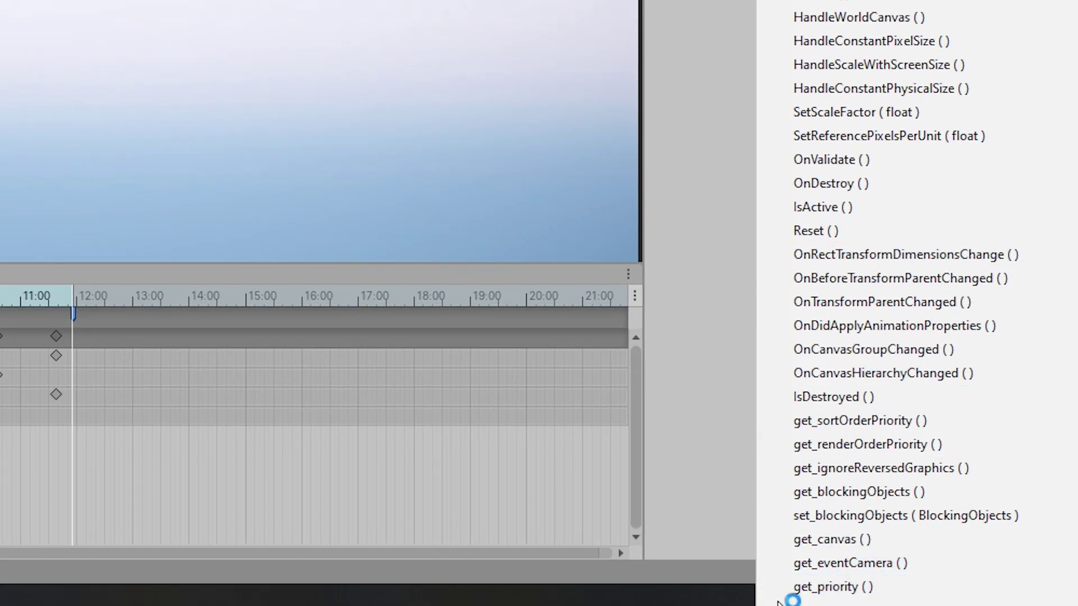
scroll(782, 603, "down", 1)
scroll(781, 603, "down", 4)
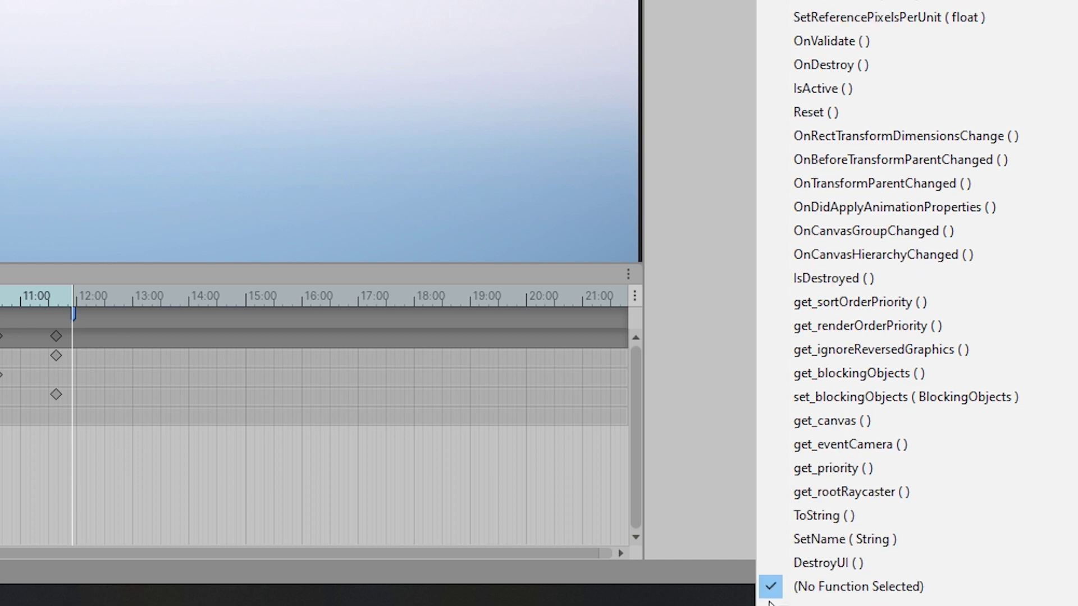
- Set the event's function to DestroyUI and rename the Canvas to DiscoveryUI
left_click(830, 562)
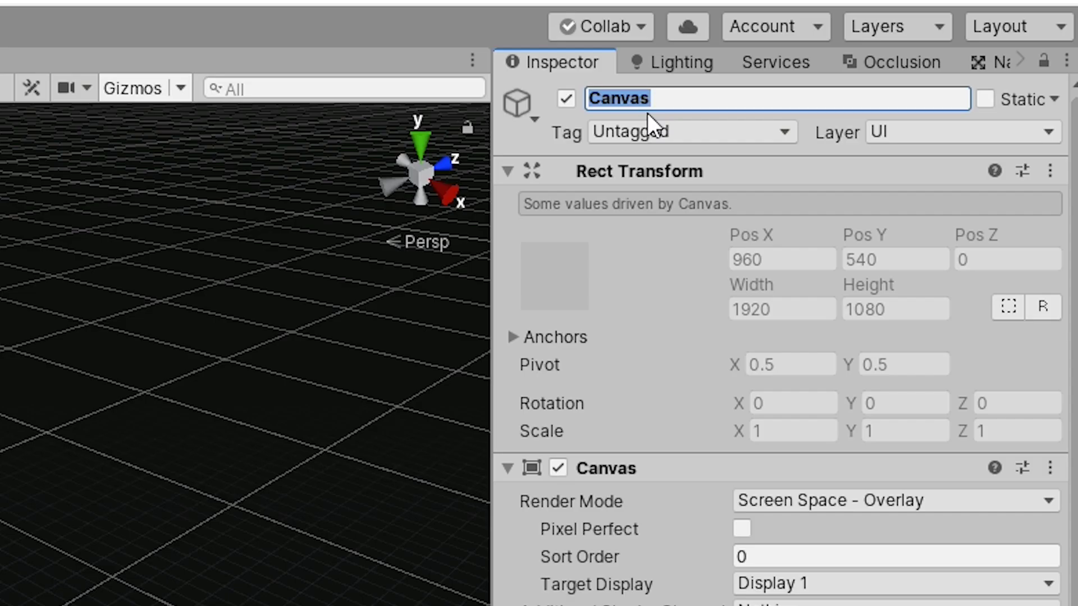
type("Discover")
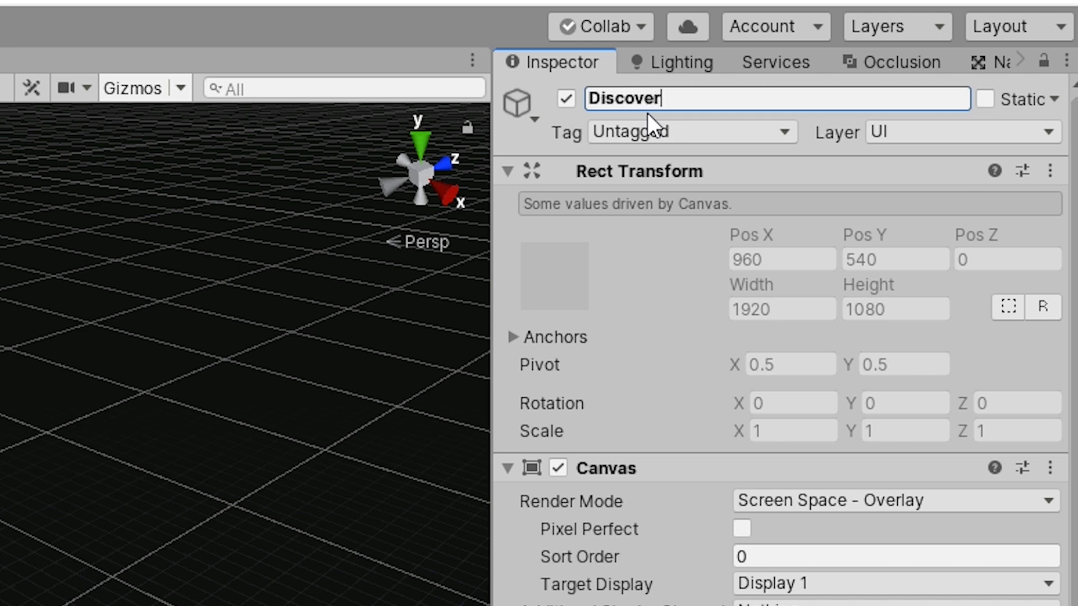
type("yUI")
key("Return")
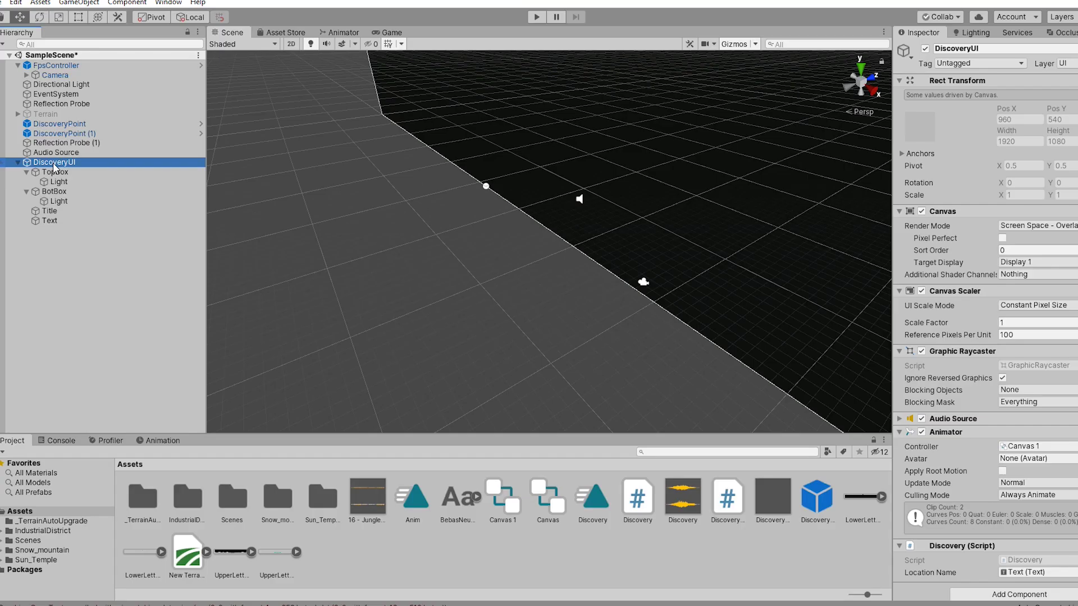
- Make DiscoveryPoint a long invisible trigger wall with Location Name 'Brackeys bathroom'
left_click(60, 123)
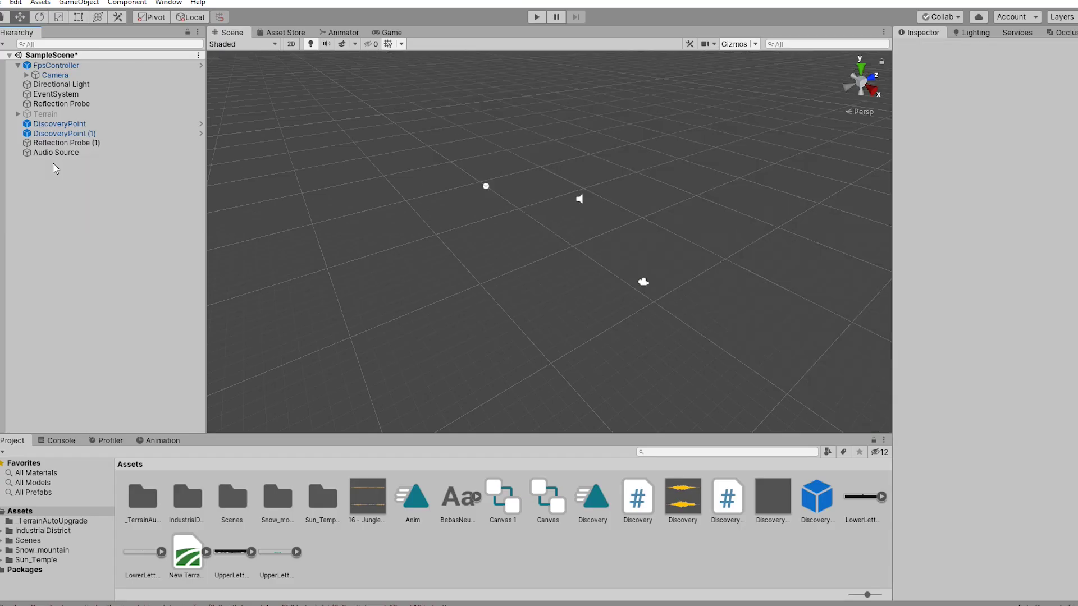
type("5.01")
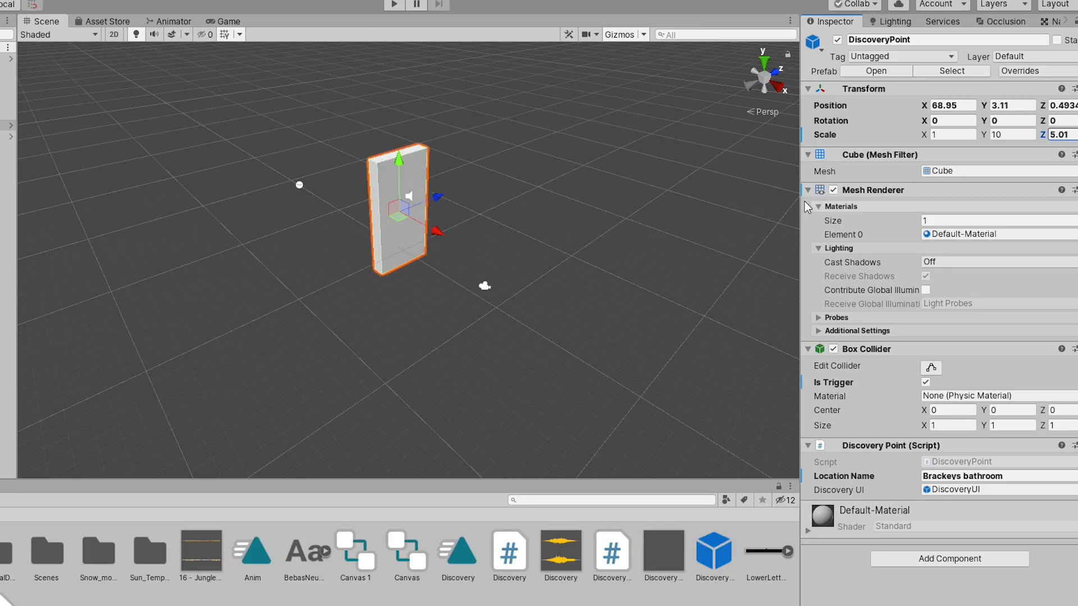
left_click_drag(803, 201, 1058, 193)
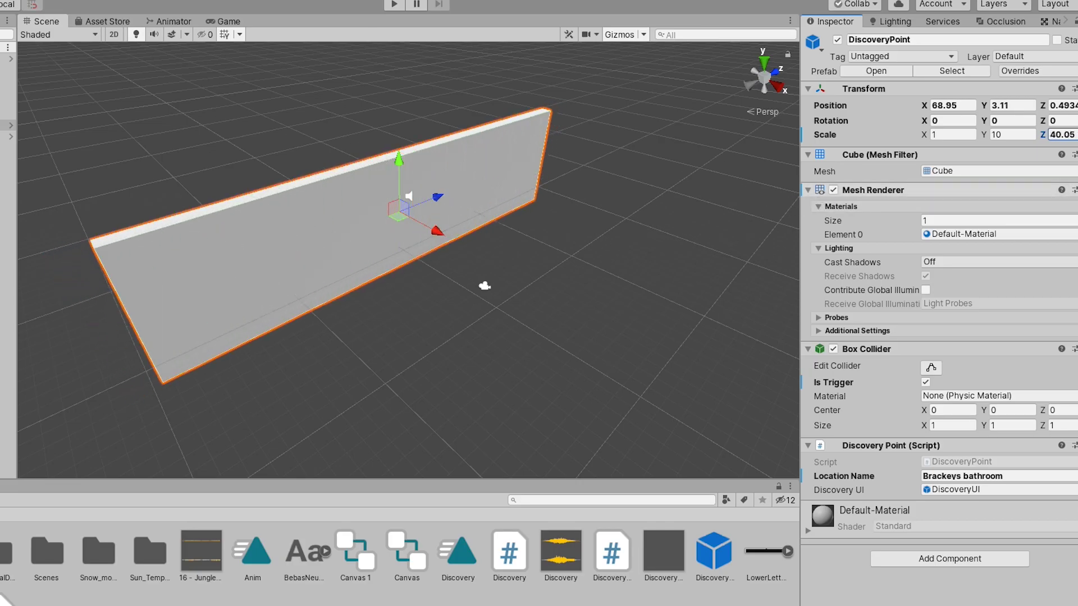
left_click(833, 190)
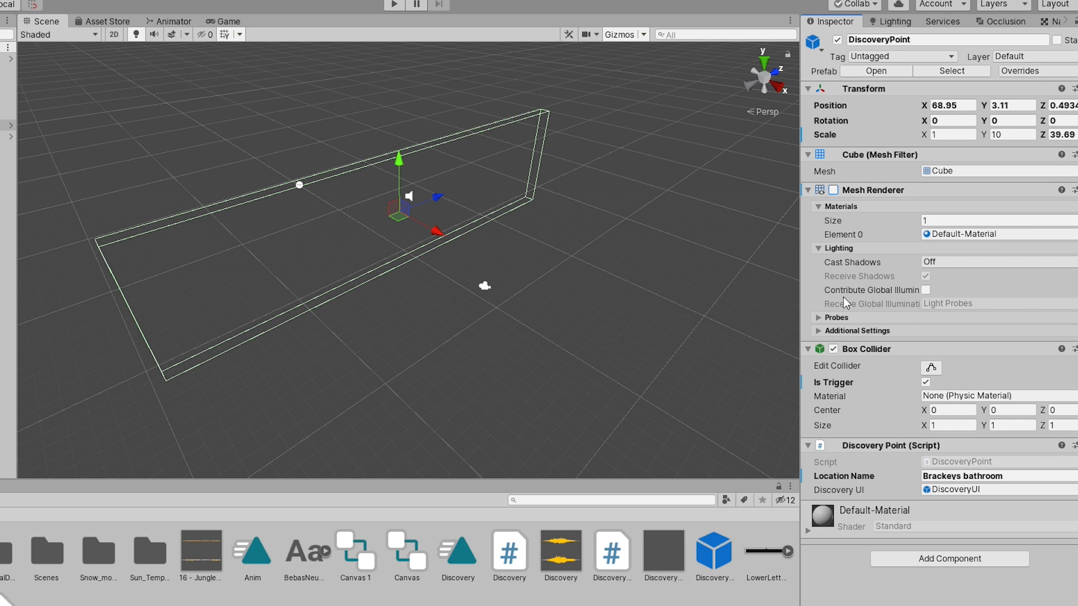
left_click(926, 384)
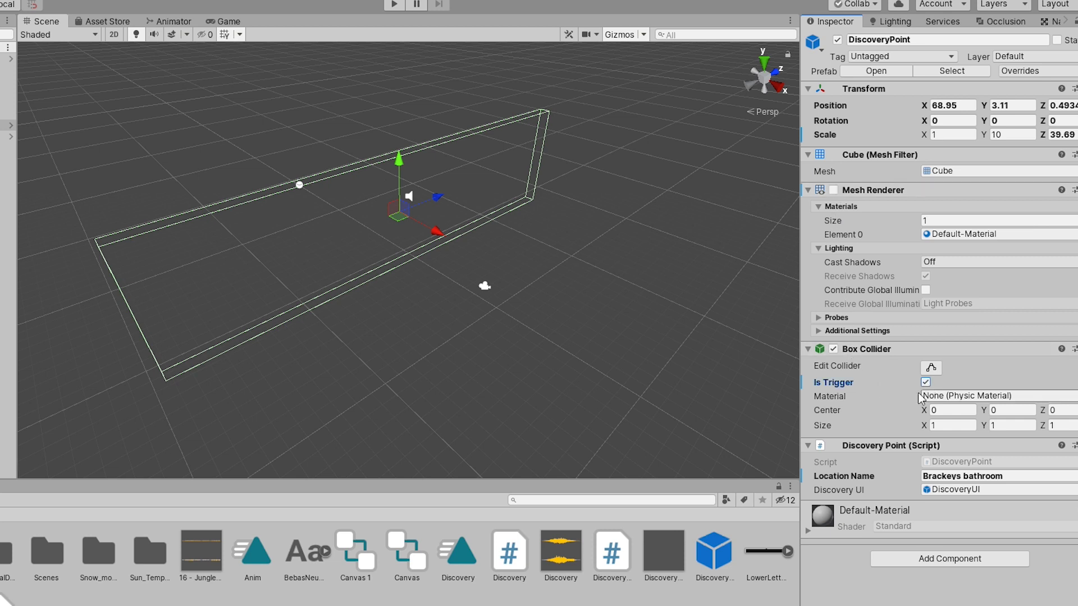
left_click(1009, 474)
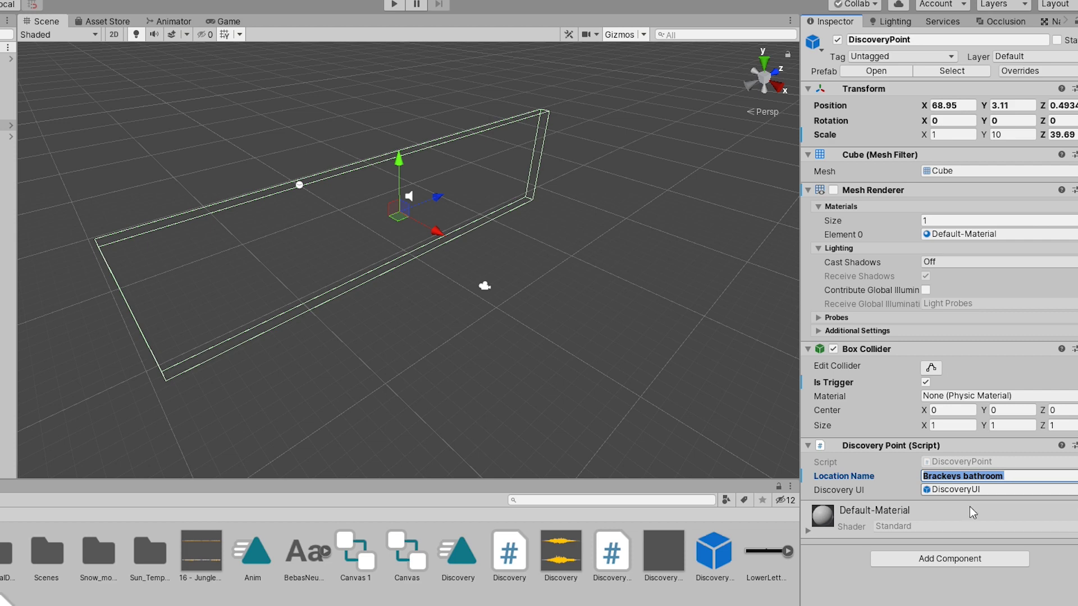
type("Brackeys b")
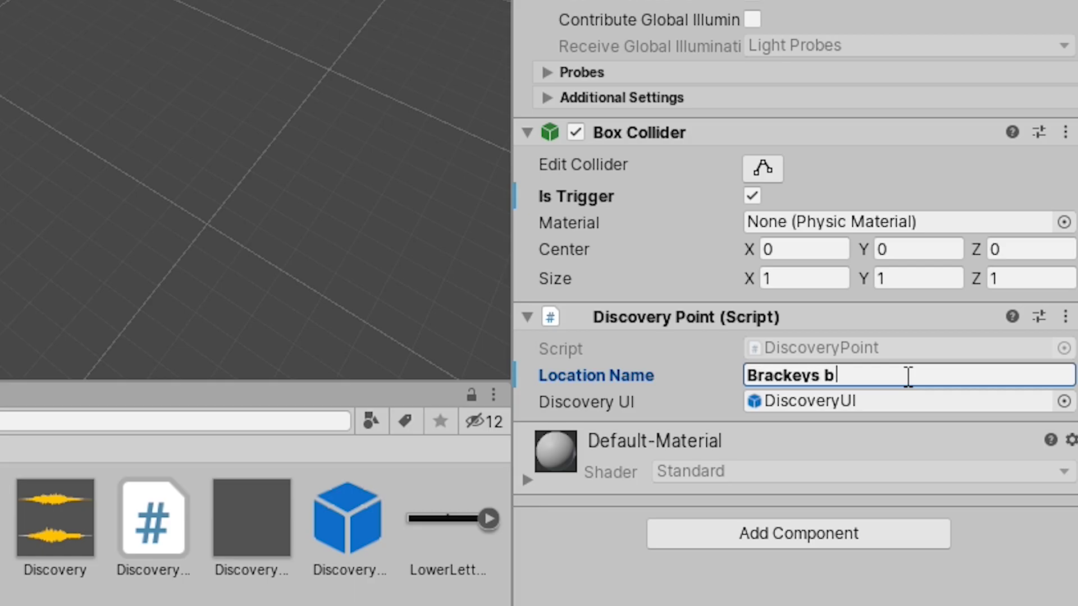
type("athro")
type("om")
left_click(810, 402)
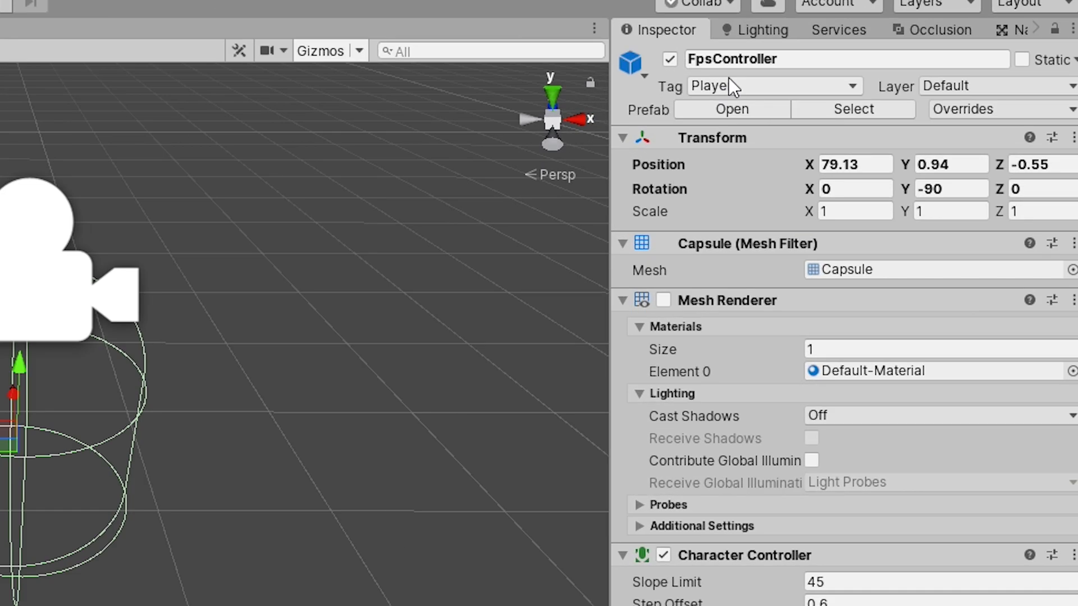
- Check that the FpsController's Tag dropdown shows Player
left_click(1036, 56)
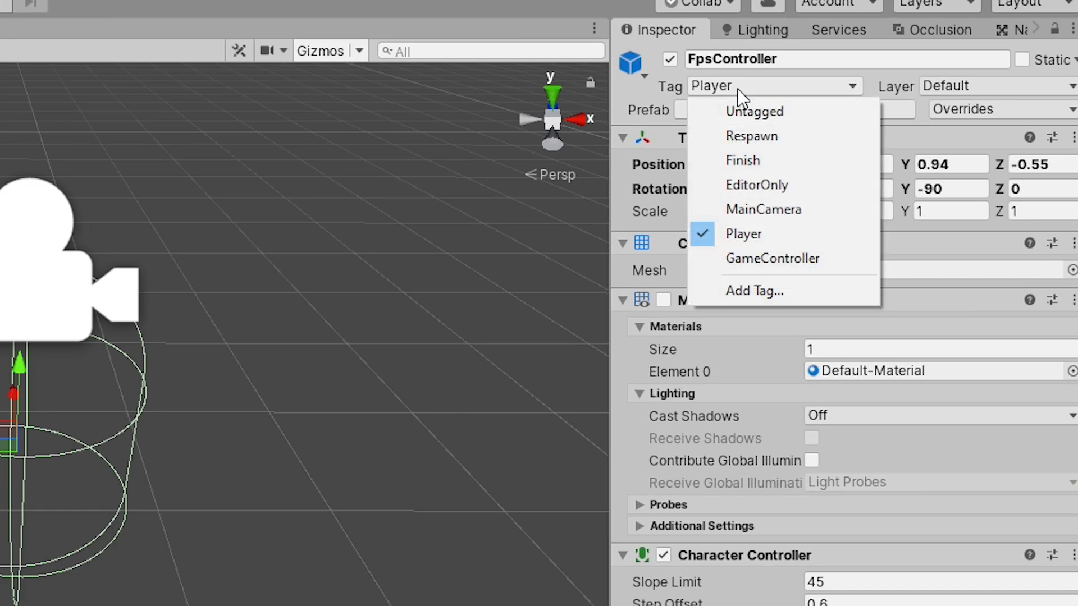